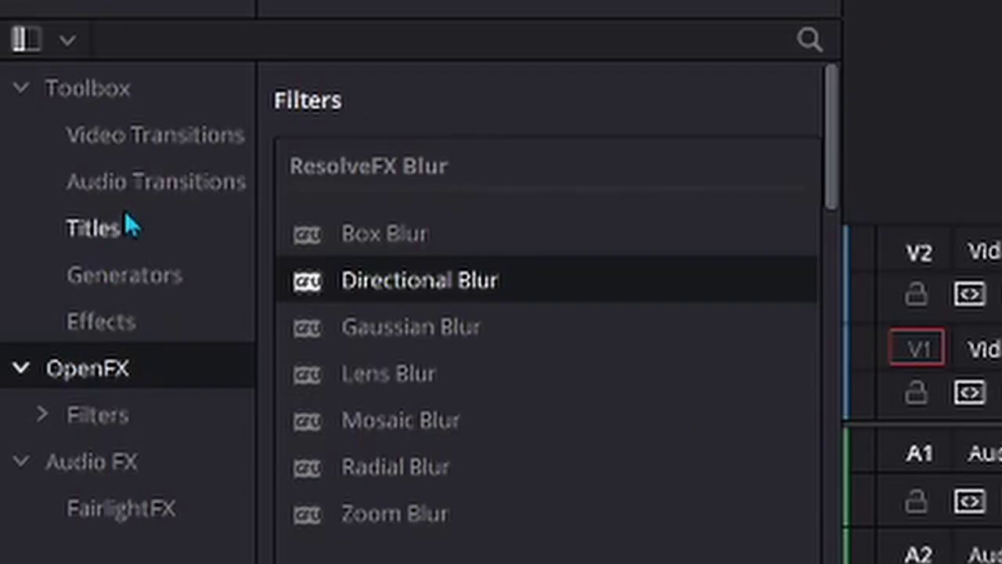
# - Place a plain Text title on track V2 and slide it later along the track
pyautogui.click(37, 356)
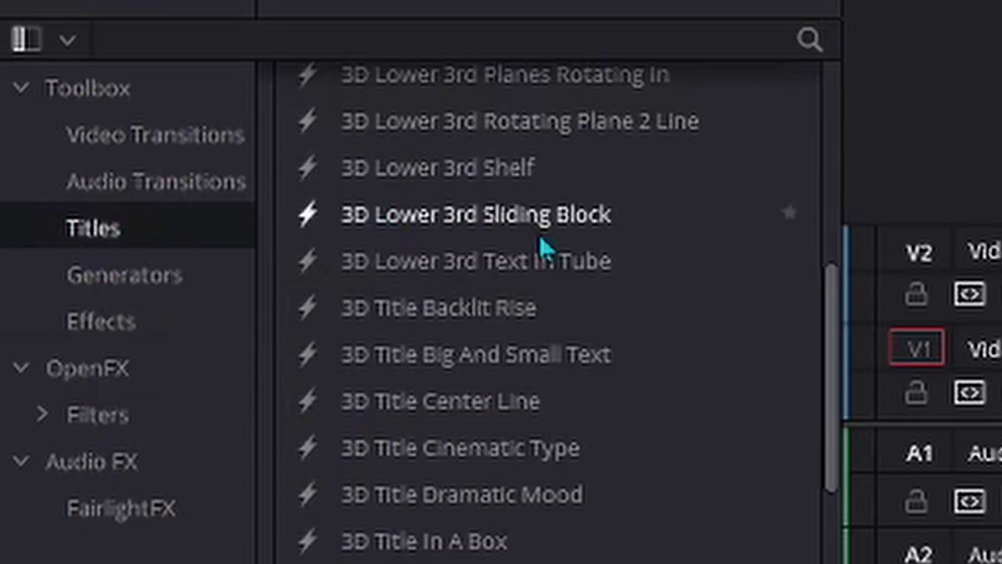
pyautogui.scroll(5, 125, 423)
pyautogui.click(382, 374)
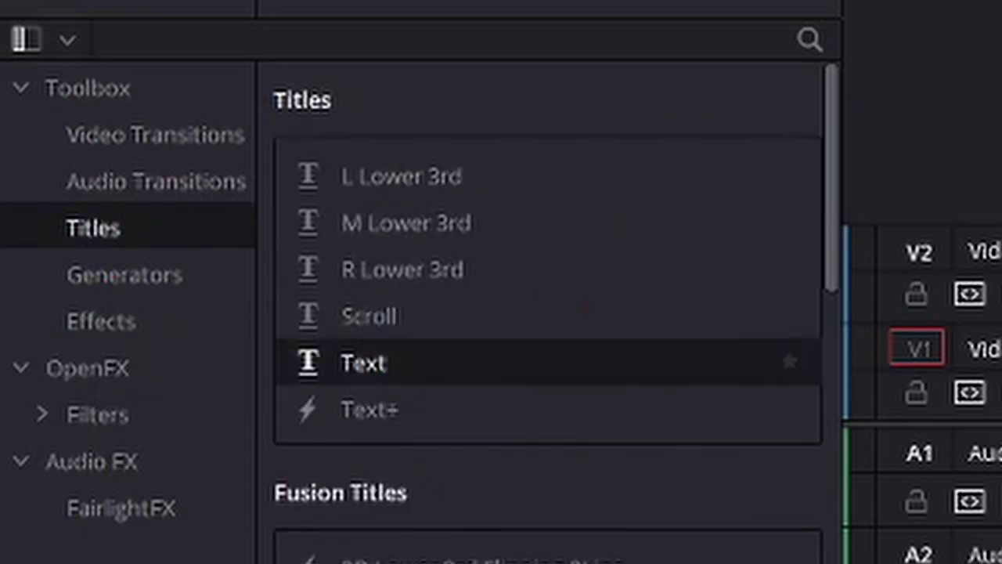
pyautogui.moveTo(363, 362); pyautogui.dragTo(512, 353)
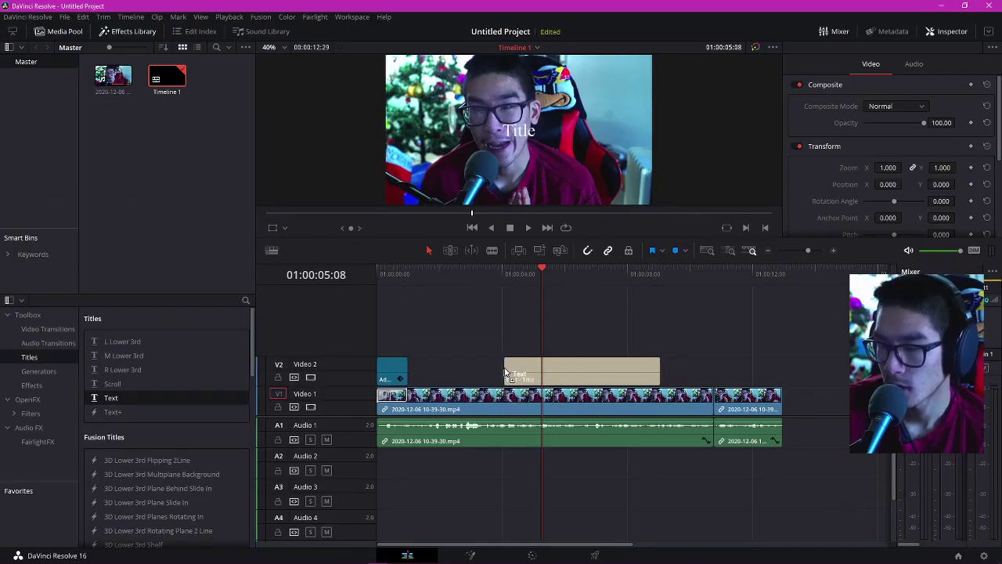
pyautogui.moveTo(508, 278); pyautogui.dragTo(709, 374)
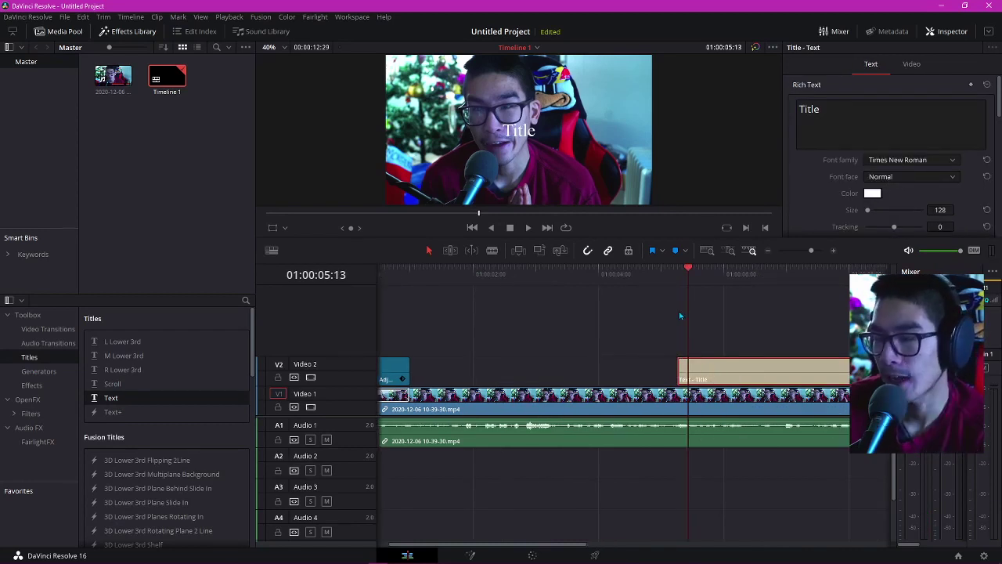
# - Trim the title by splitting it where playback stops (Ctrl+B) and deleting the right piece
pyautogui.click(672, 272)
pyautogui.moveTo(672, 273)
pyautogui.mouseDown()
pyautogui.moveTo(716, 273)
pyautogui.moveTo(678, 273)
pyautogui.mouseUp()
pyautogui.press('space')
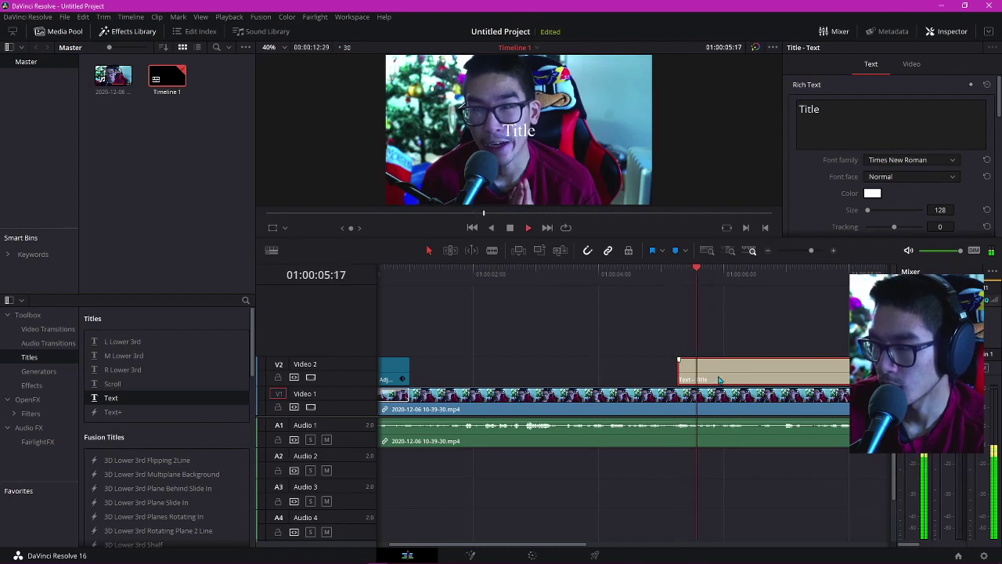
pyautogui.press('space')
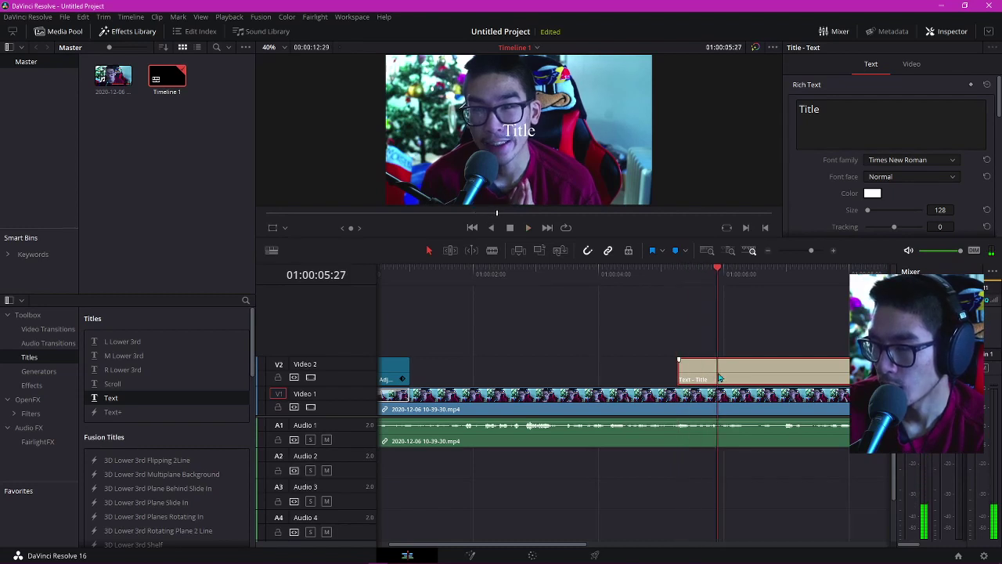
pyautogui.hotkey('ctrl', 'b')
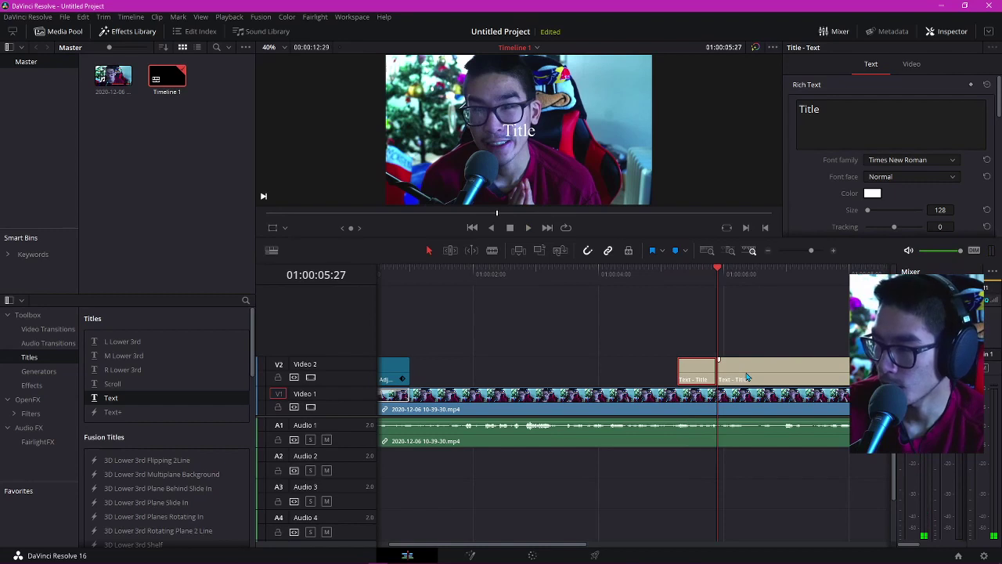
pyautogui.click(747, 377)
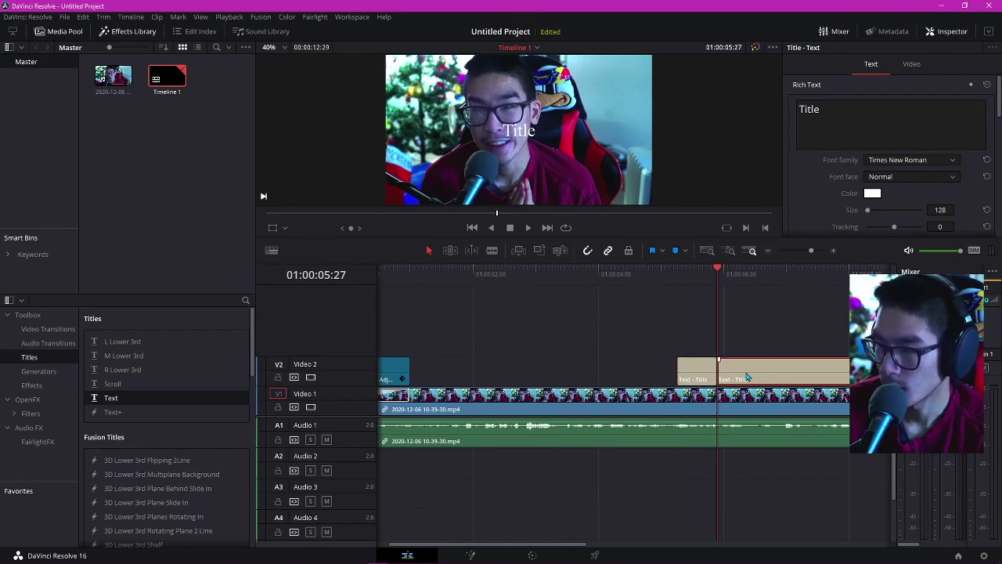
pyautogui.press('Delete')
pyautogui.click(673, 276)
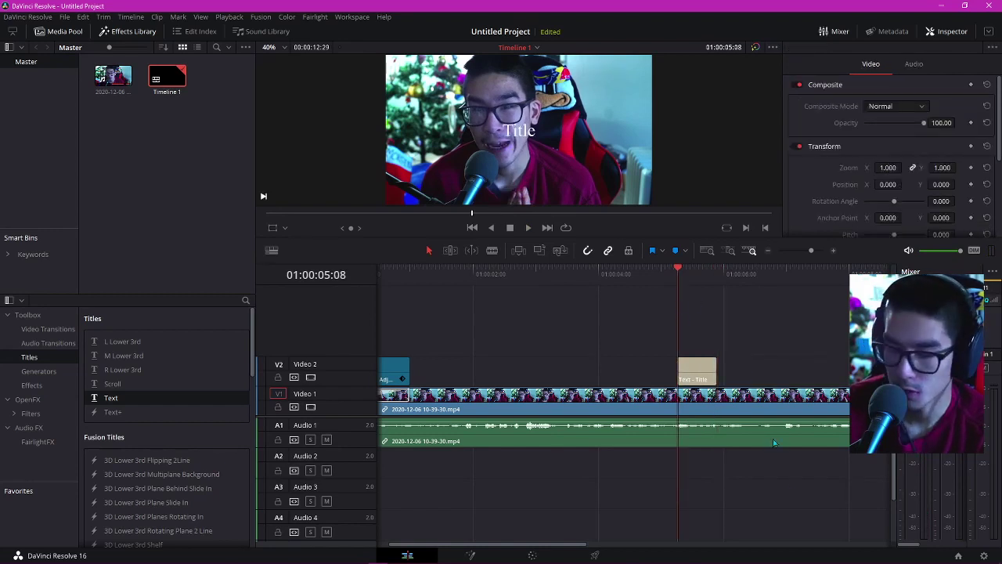
# - Replace the title's text with 'How to edit'
pyautogui.click(697, 369)
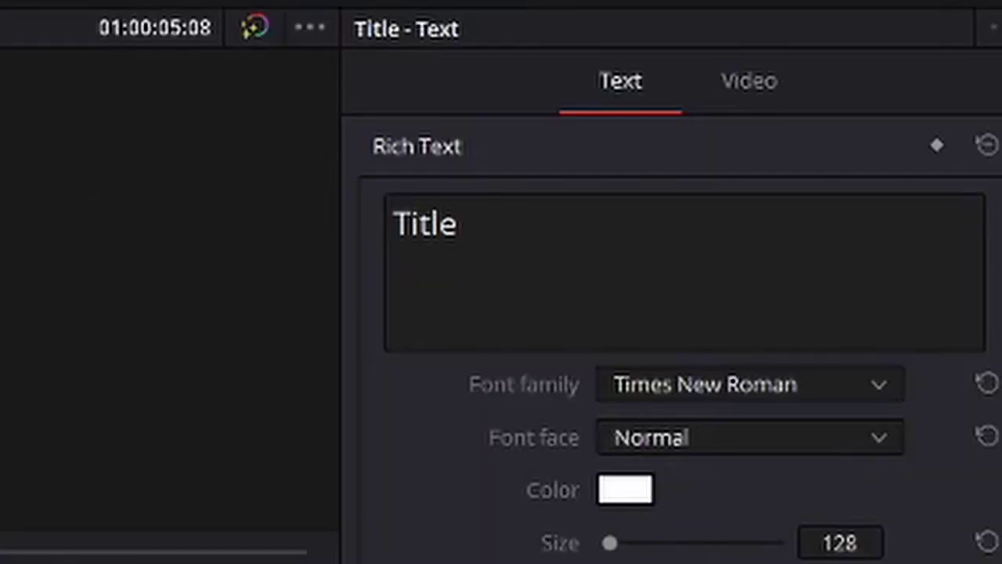
pyautogui.click(586, 261)
pyautogui.hotkey('ctrl', 'a')
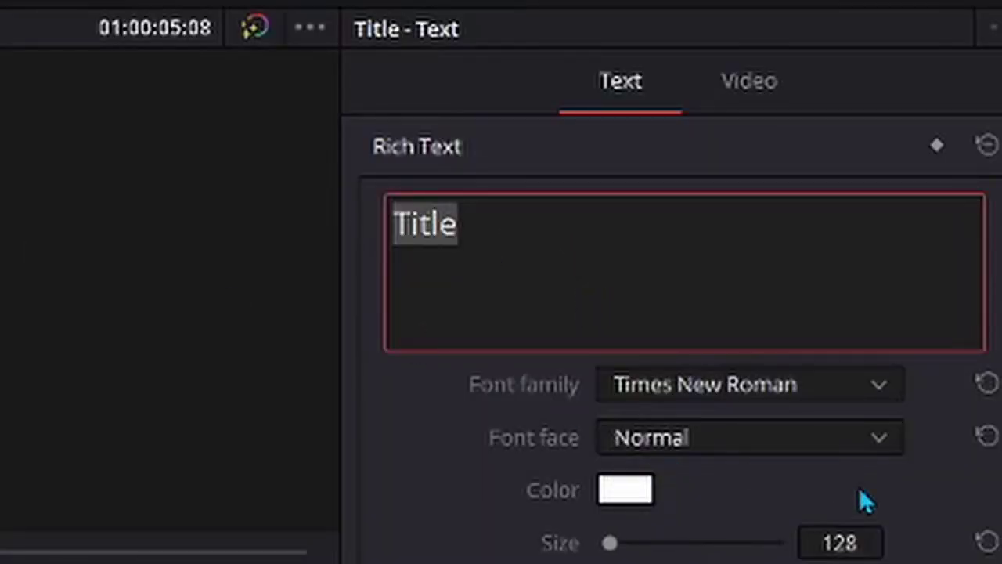
pyautogui.write('How to e')
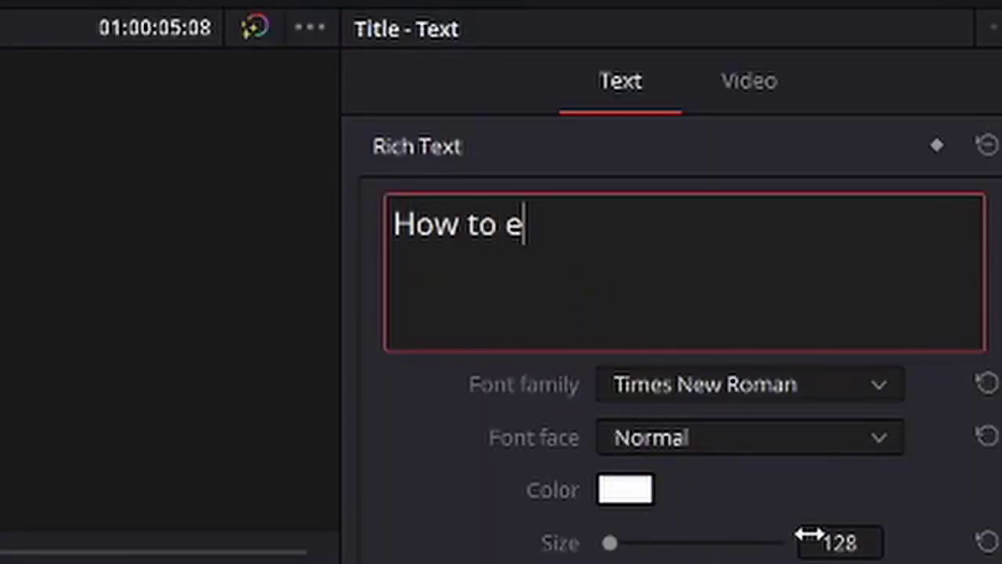
pyautogui.write('dit')
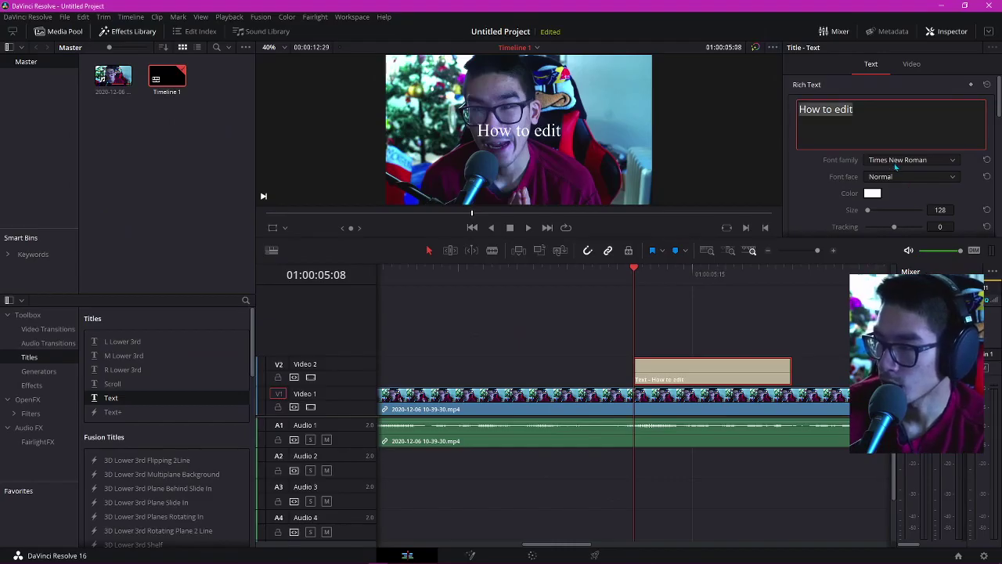
# - Set the title font to Mont Heavy DEMO at size 100
pyautogui.click(898, 160)
pyautogui.scroll(3, 899, 166)
pyautogui.scroll(3, 908, 361)
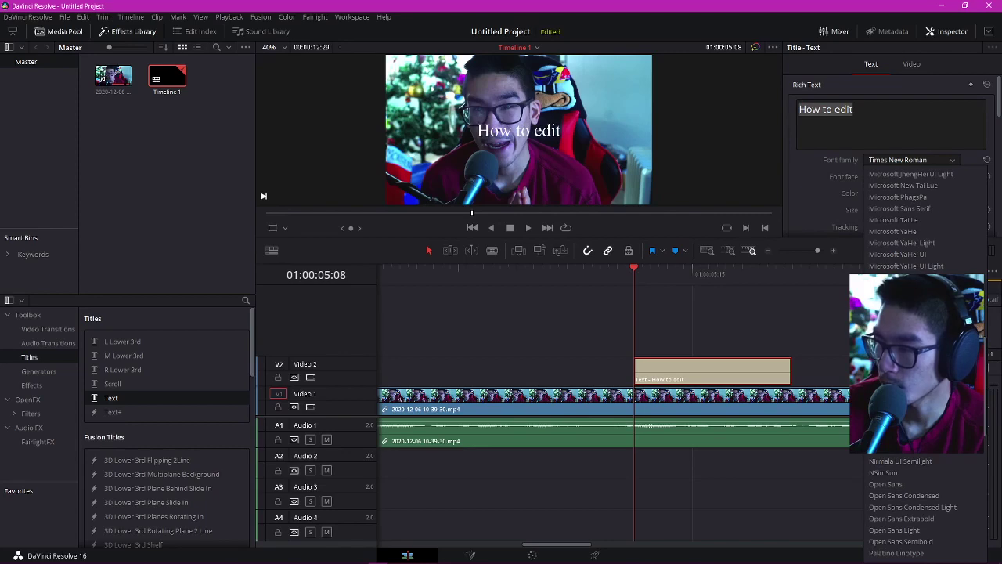
pyautogui.click(908, 337)
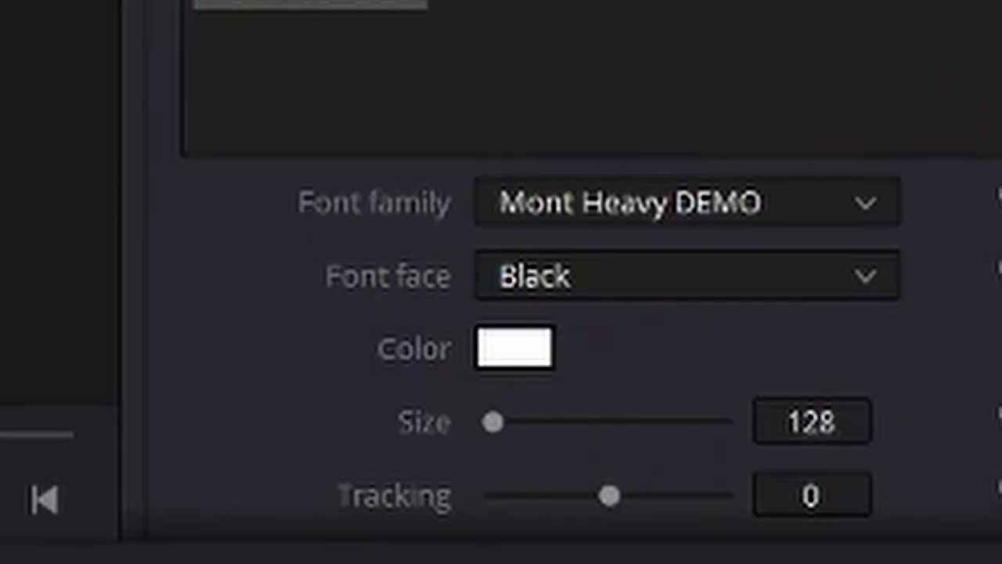
pyautogui.doubleClick(942, 209)
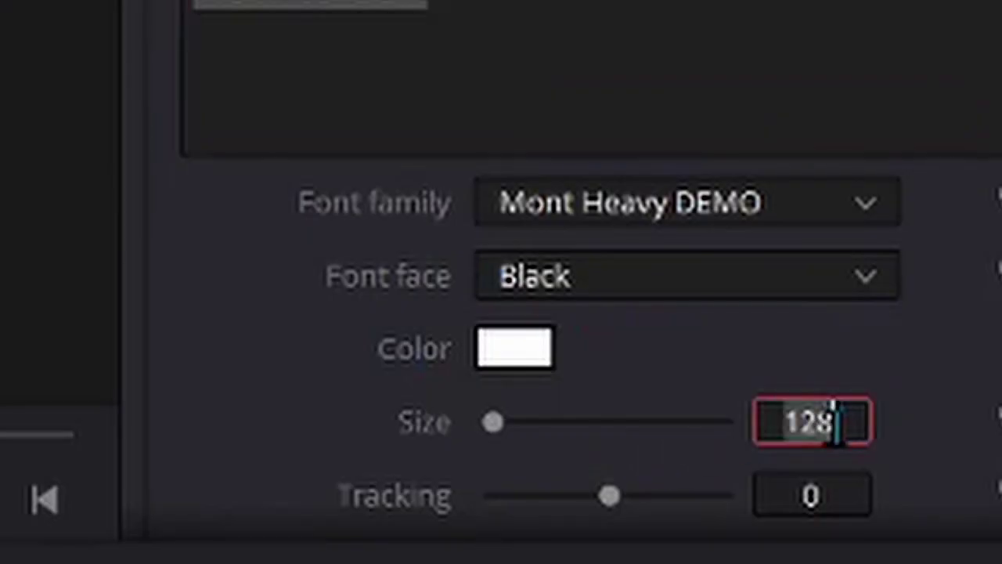
pyautogui.write('199')
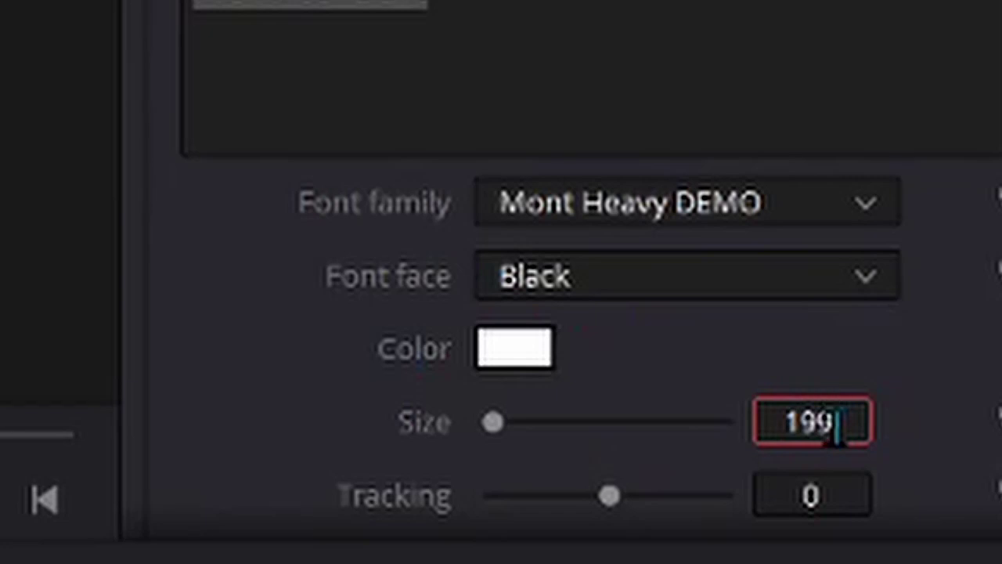
pyautogui.press('BackSpace')
pyautogui.press('BackSpace')
pyautogui.write('00')
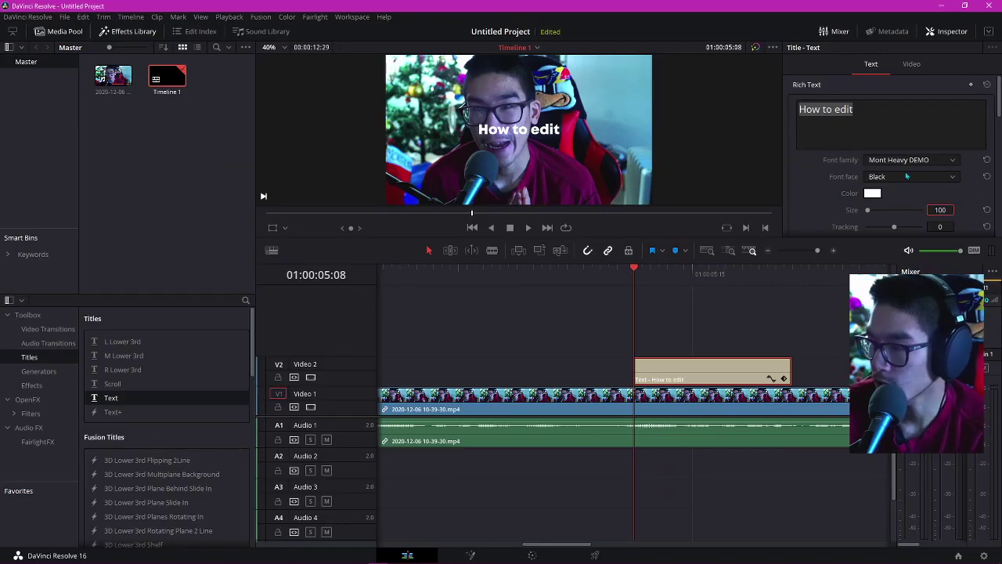
# - Keep the text white and add a drop shadow offset below it (Y offset -12)
pyautogui.click(872, 193)
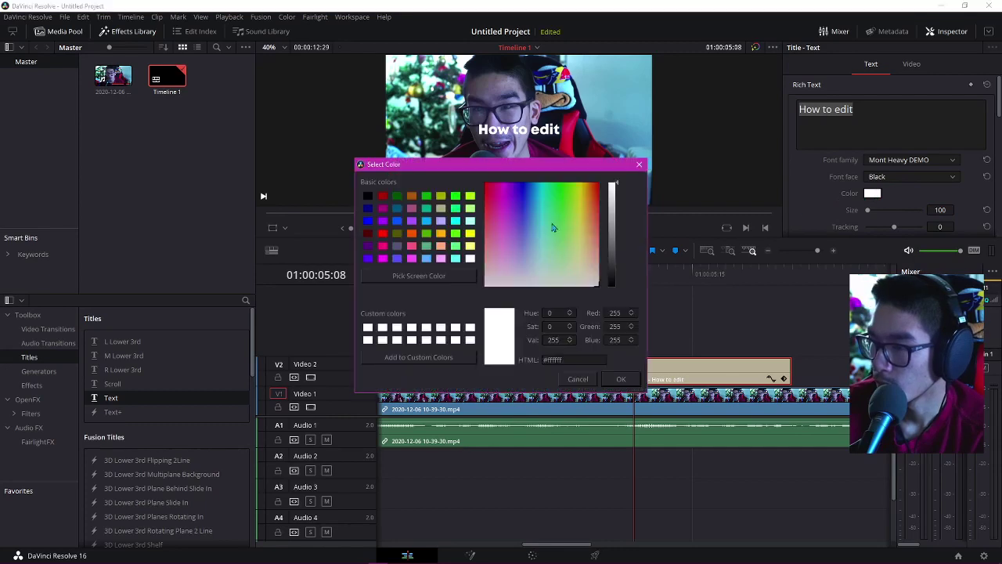
pyautogui.click(615, 379)
pyautogui.scroll(-5, 900, 180)
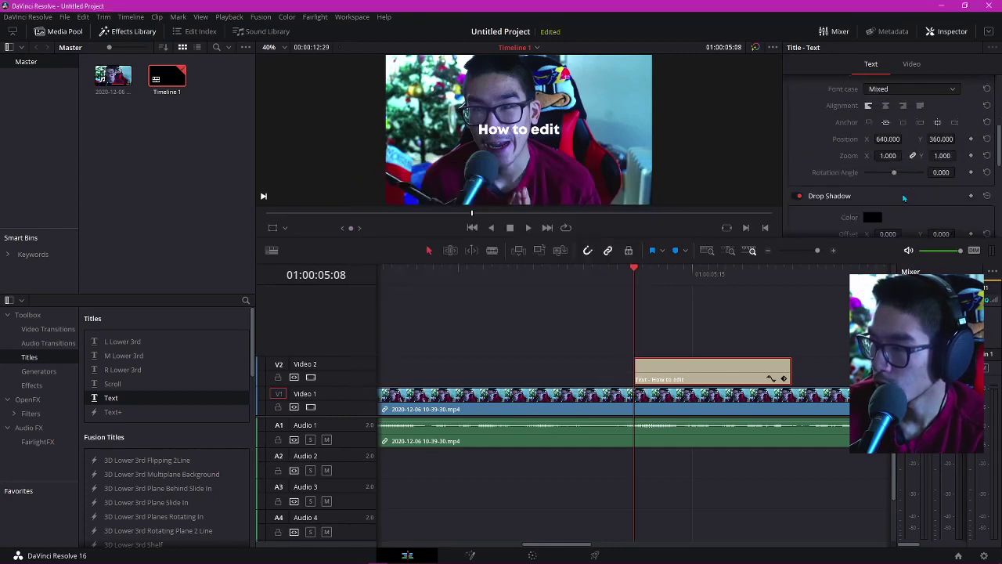
pyautogui.scroll(-2, 903, 197)
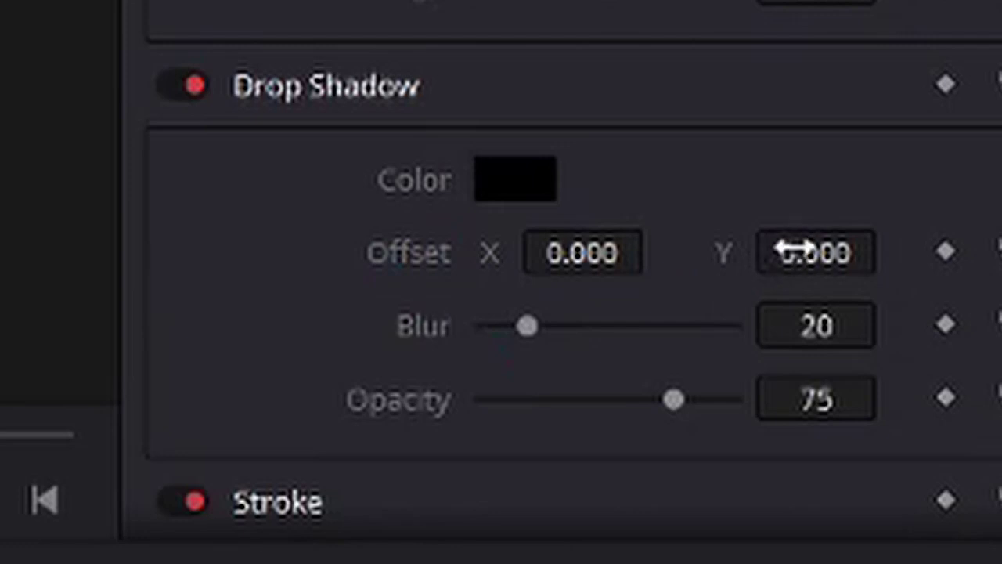
pyautogui.moveTo(801, 253); pyautogui.dragTo(890, 249)
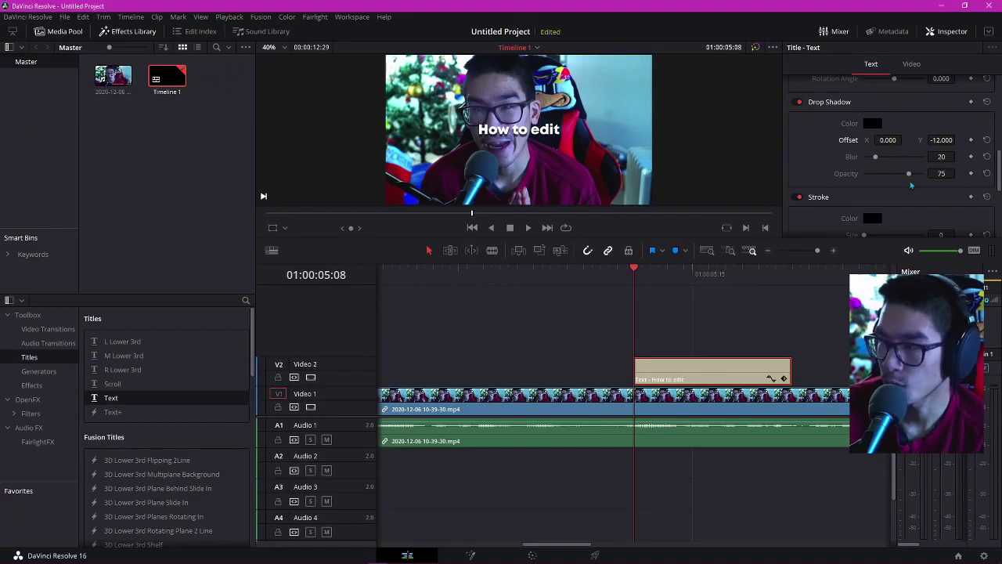
# - Give the title text an outline stroke of size 2
pyautogui.scroll(-1, 911, 185)
pyautogui.moveTo(941, 204); pyautogui.dragTo(958, 203)
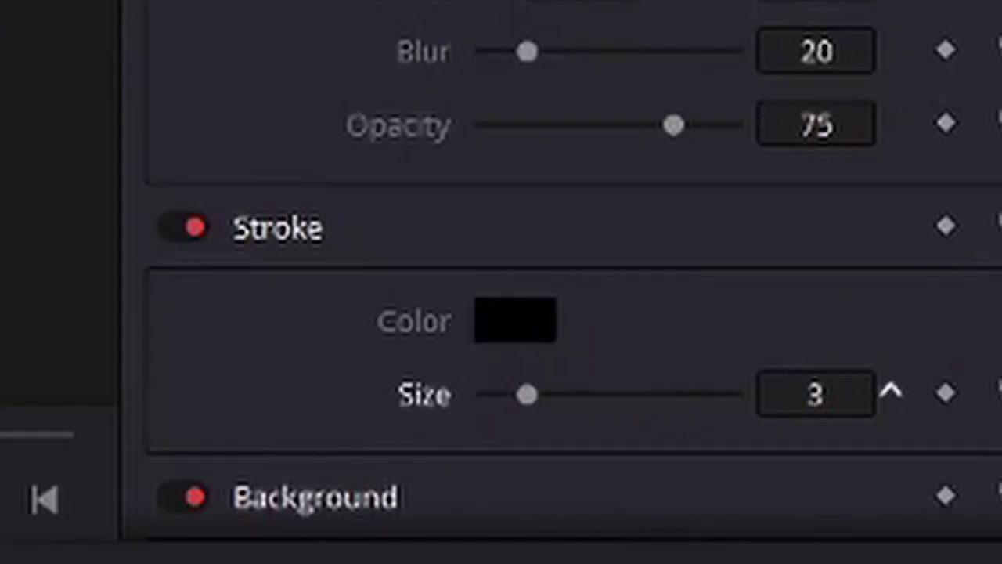
pyautogui.moveTo(890, 392); pyautogui.dragTo(890, 392)
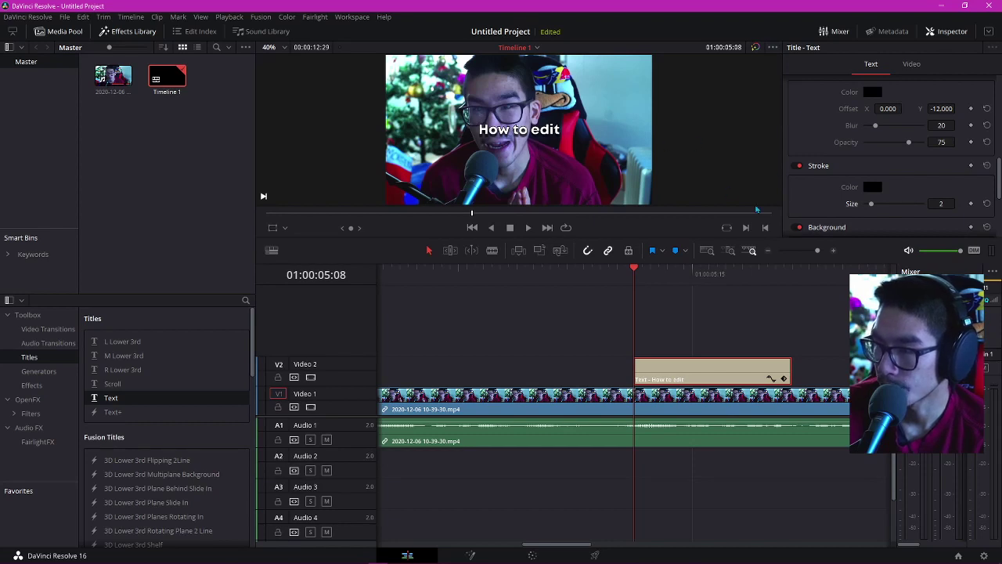
pyautogui.scroll(3, 888, 197)
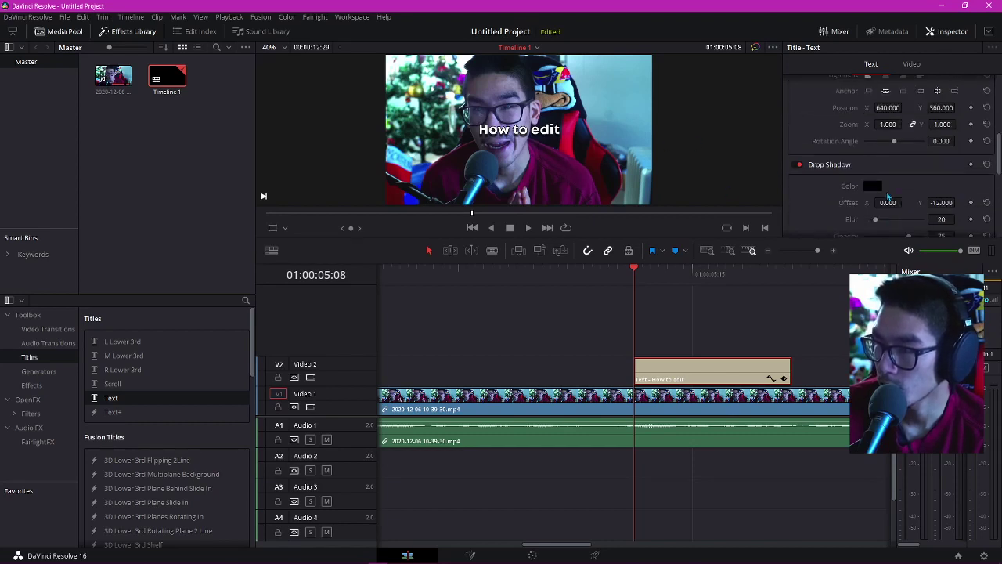
pyautogui.scroll(3, 887, 197)
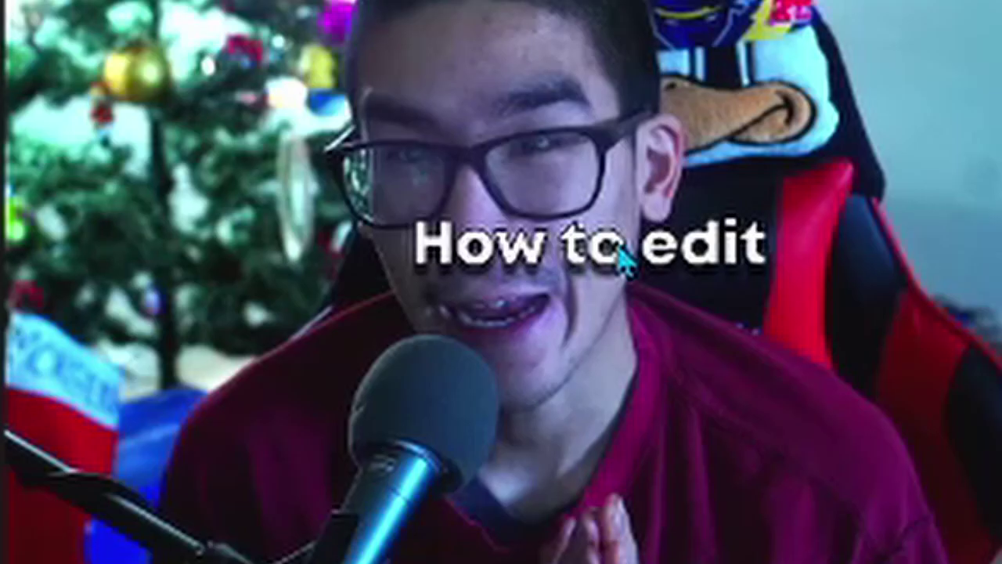
# - Move the title to the lower centre of the frame, below the speaker's face
pyautogui.moveTo(526, 134); pyautogui.dragTo(525, 171)
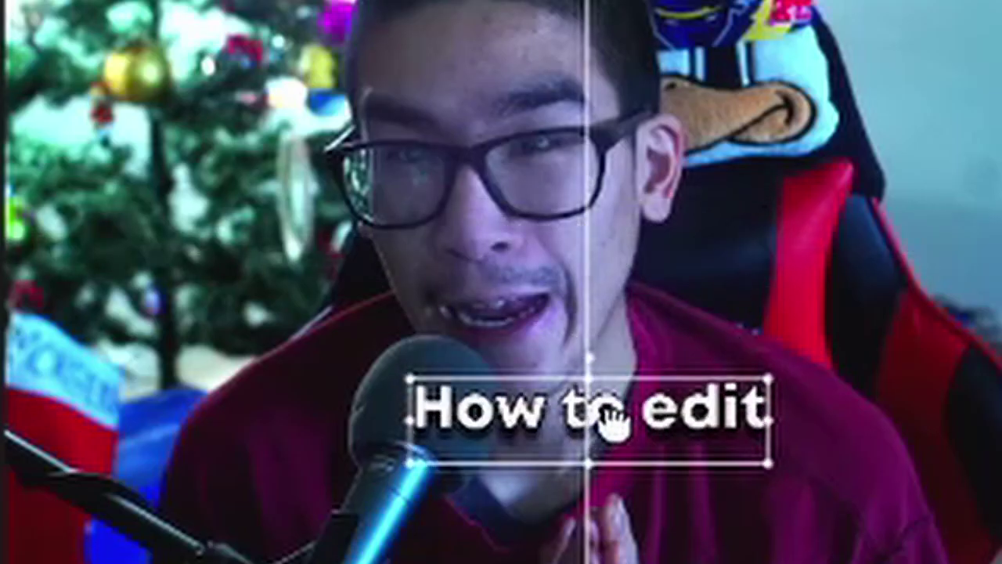
pyautogui.moveTo(613, 422); pyautogui.dragTo(652, 186)
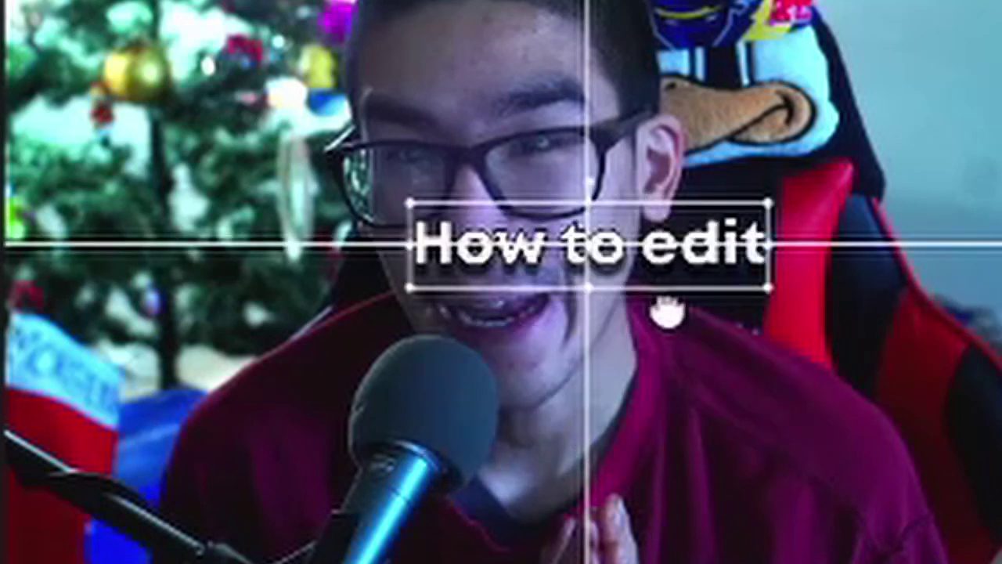
pyautogui.moveTo(666, 313); pyautogui.dragTo(689, 415)
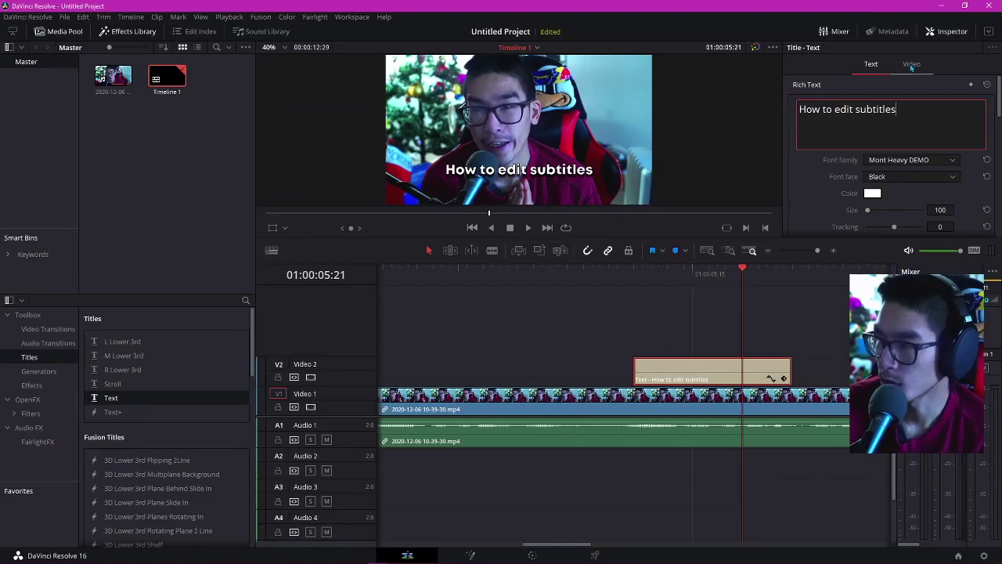
pyautogui.click(911, 63)
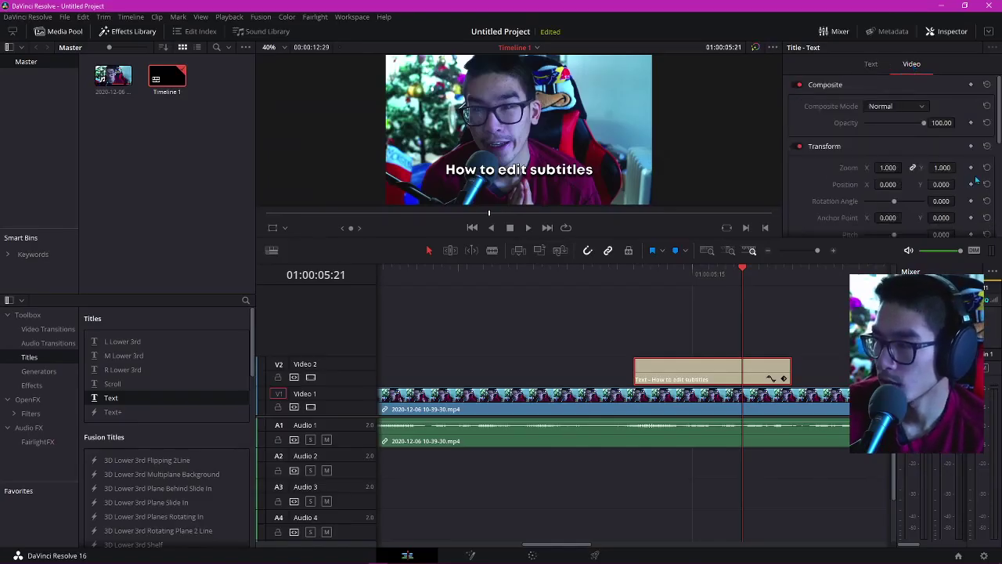
pyautogui.press('Up')
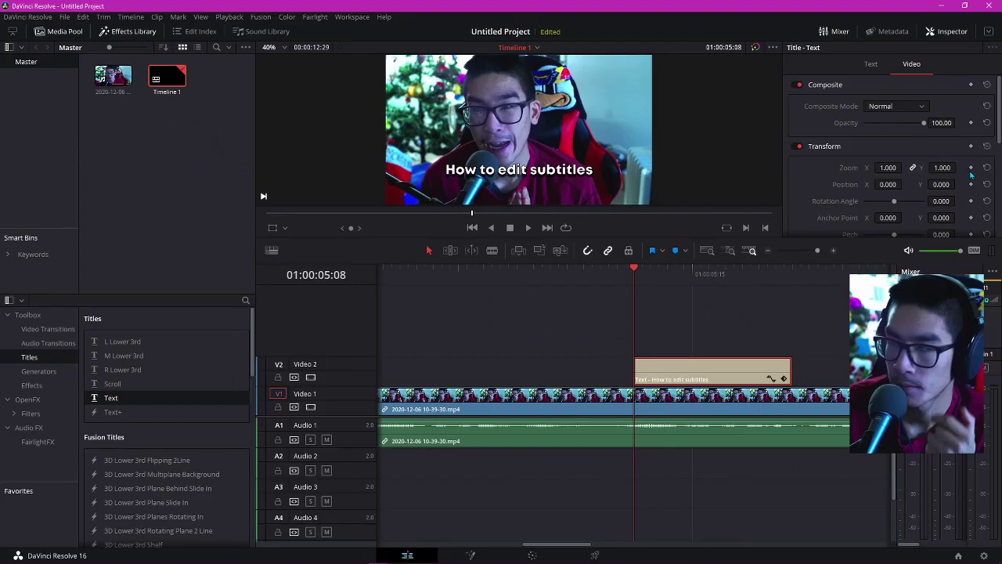
# - Set a zoom keyframe at 1.000 at the title's start, then zoom 1.070 a few frames later
pyautogui.click(970, 169)
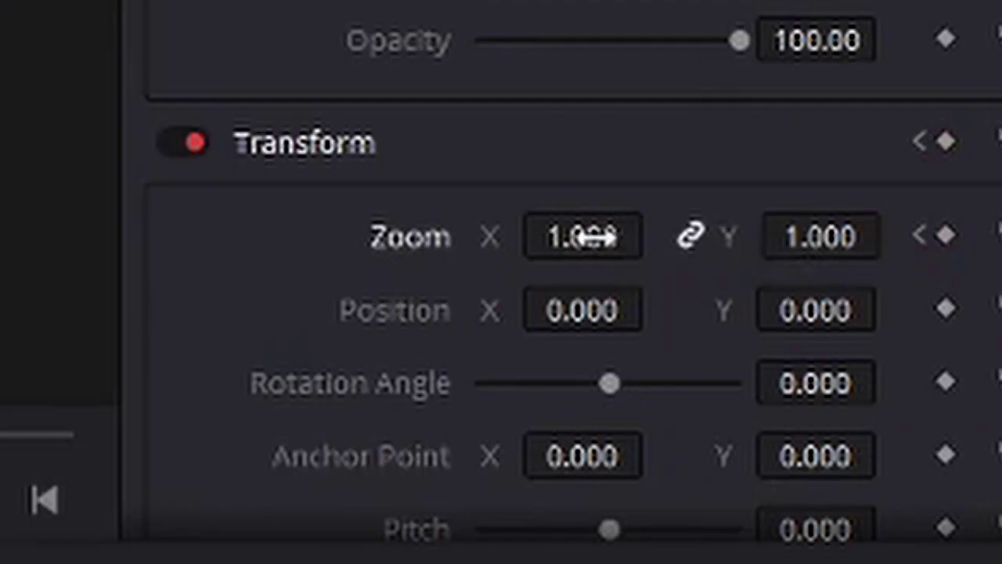
pyautogui.click(582, 237)
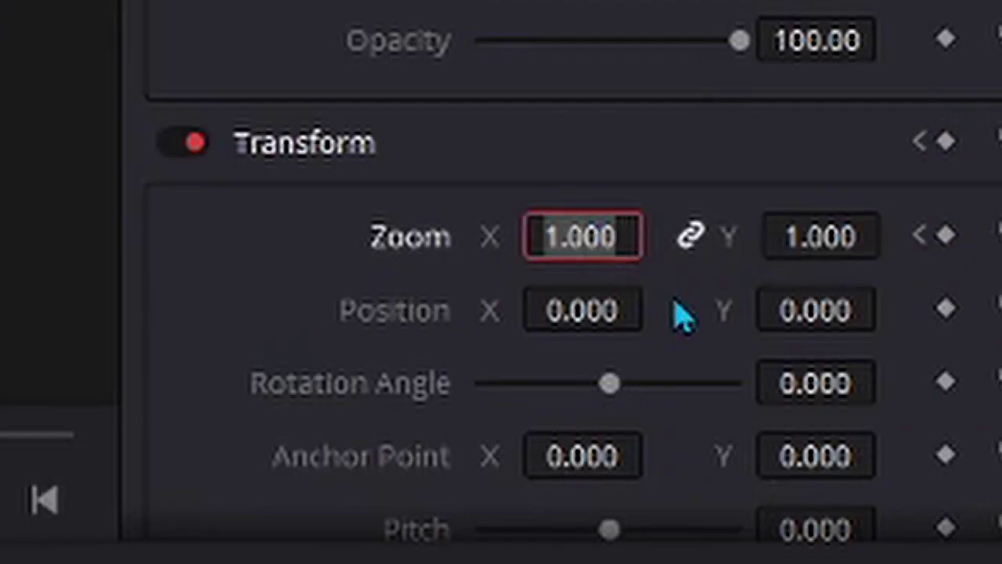
pyautogui.press('Right')
pyautogui.press('BackSpace')
pyautogui.press('BackSpace')
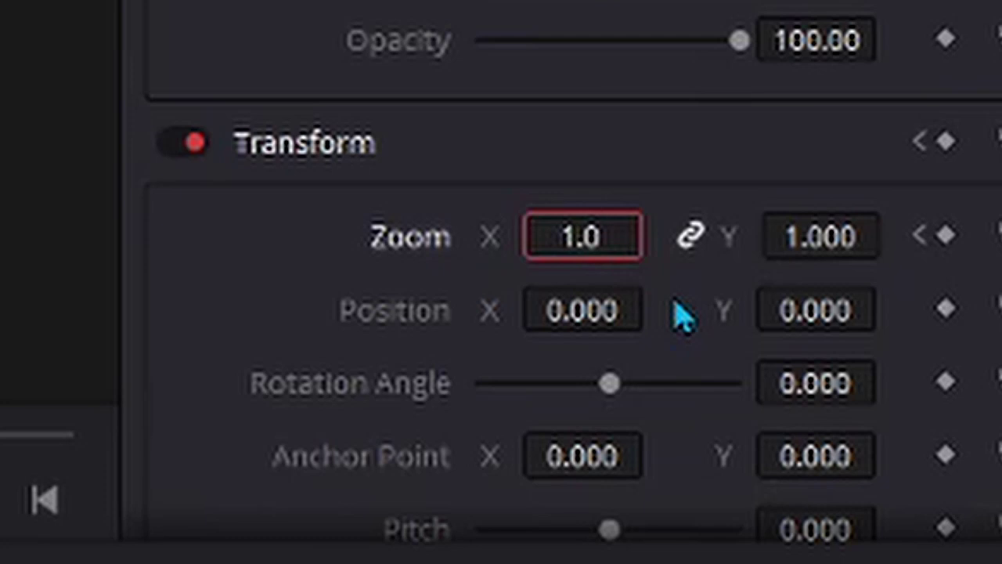
pyautogui.write('70')
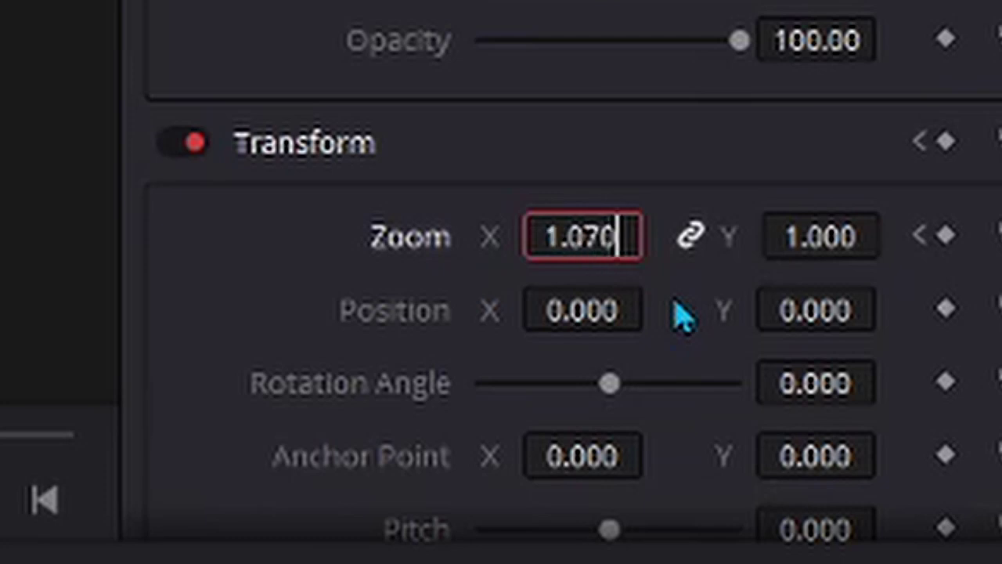
pyautogui.press('Return')
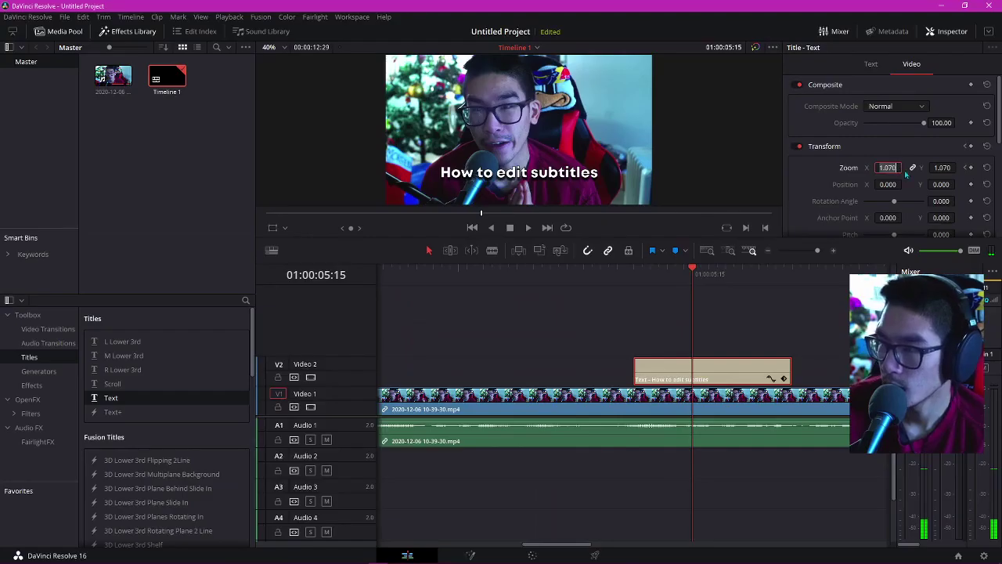
# - Lower the second zoom keyframe to 1.050 and preview the zoom animation from the start
pyautogui.click(888, 168)
pyautogui.press('BackSpace')
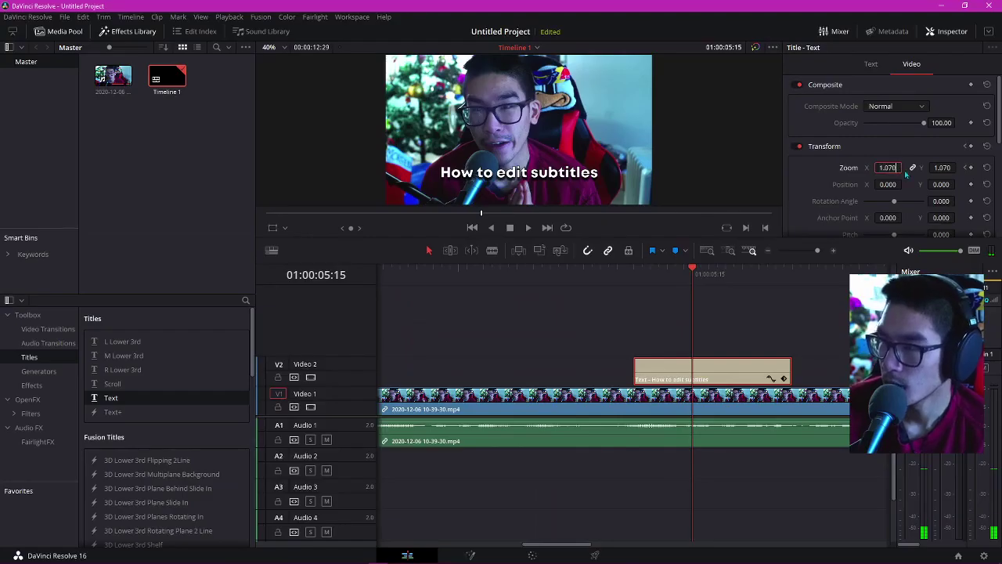
pyautogui.press('BackSpace')
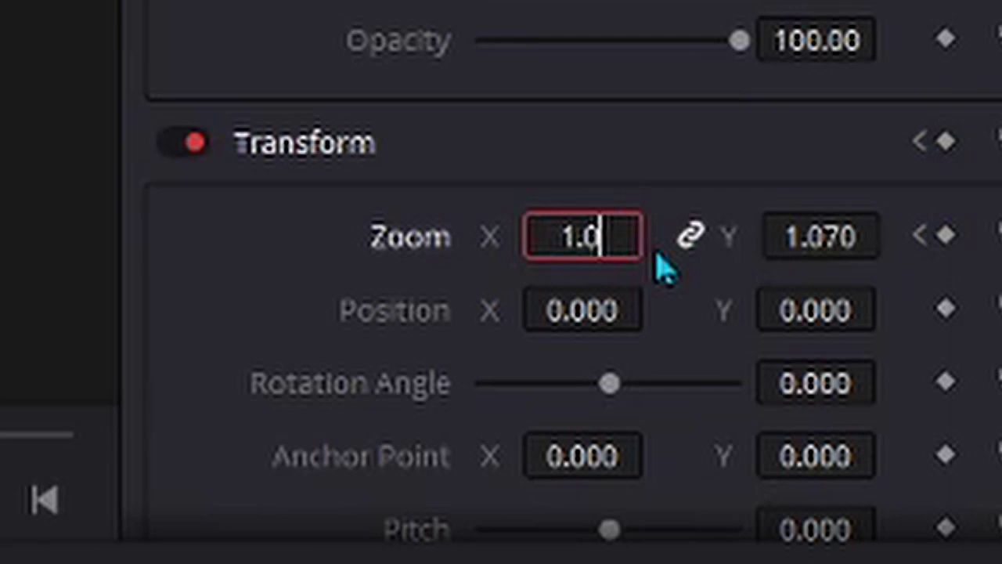
pyautogui.write('50')
pyautogui.press('Return')
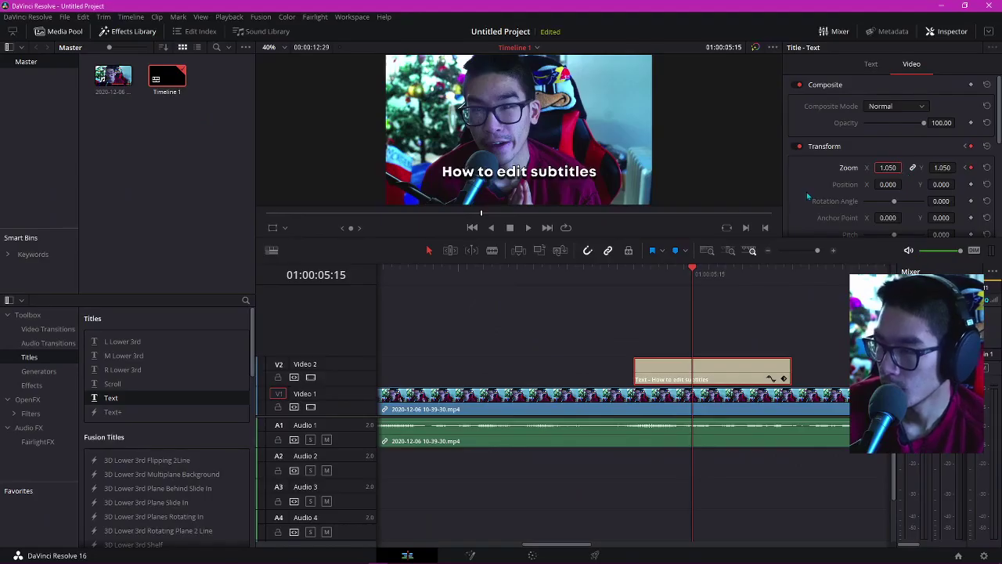
pyautogui.click(635, 278)
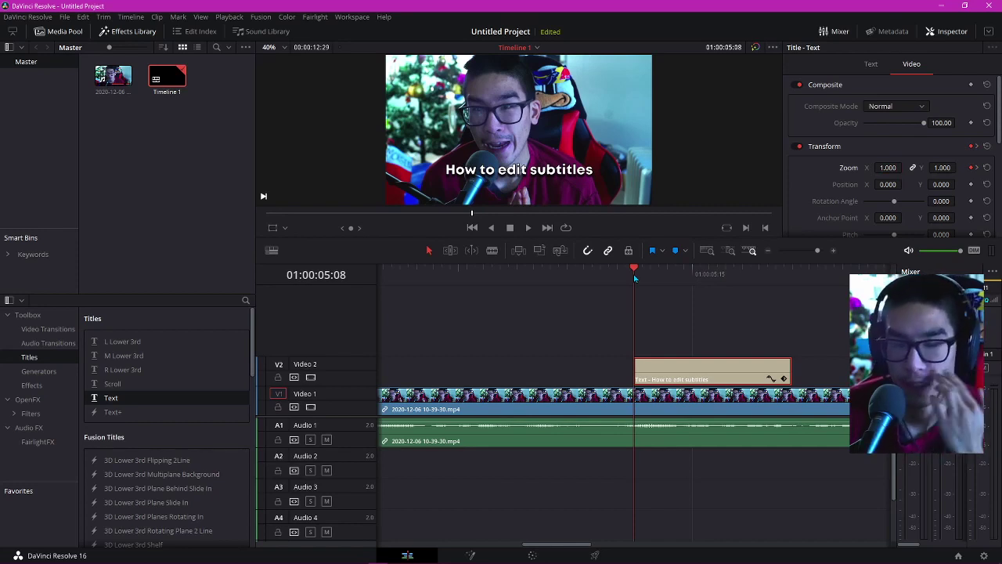
pyautogui.press('space')
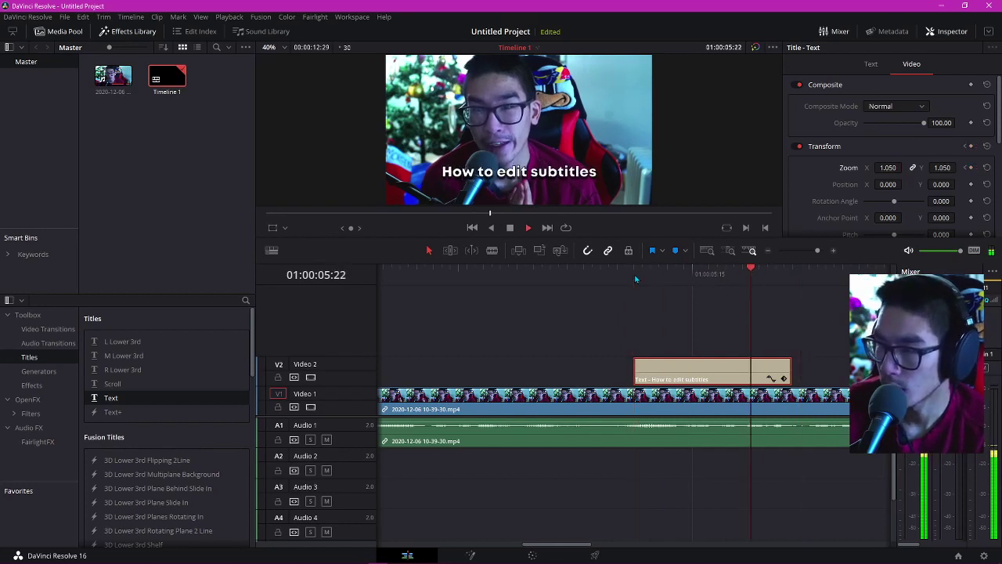
# - Extend the subtitle clip to end at 01:00:06:09 and zoom the timeline out
pyautogui.click(458, 274)
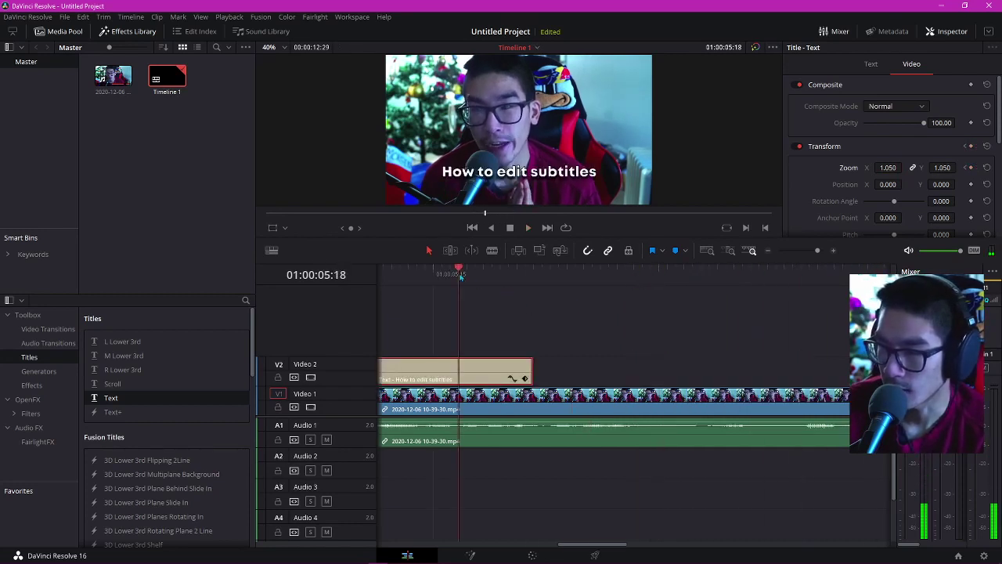
pyautogui.press('space')
pyautogui.press('space')
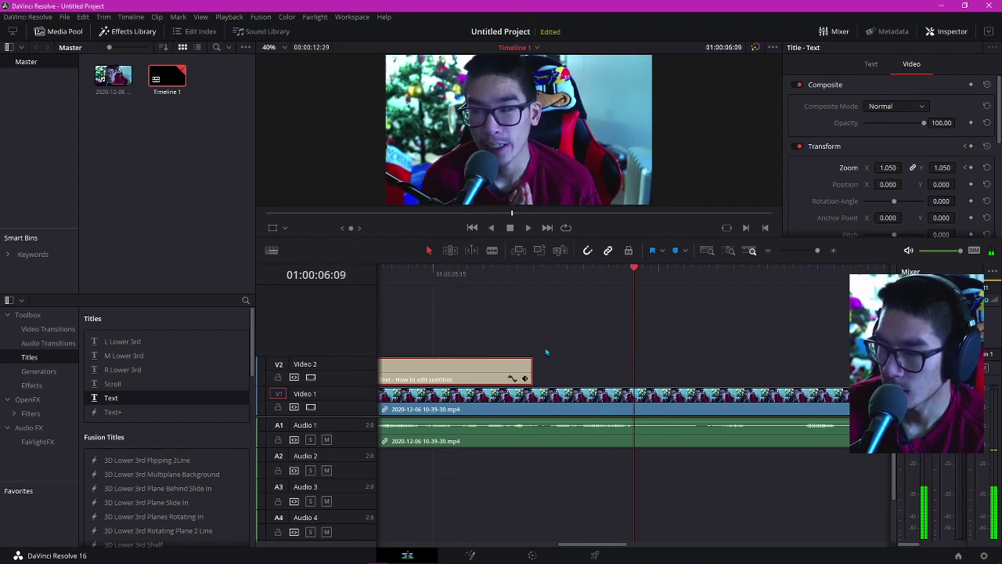
pyautogui.moveTo(531, 368); pyautogui.dragTo(625, 377)
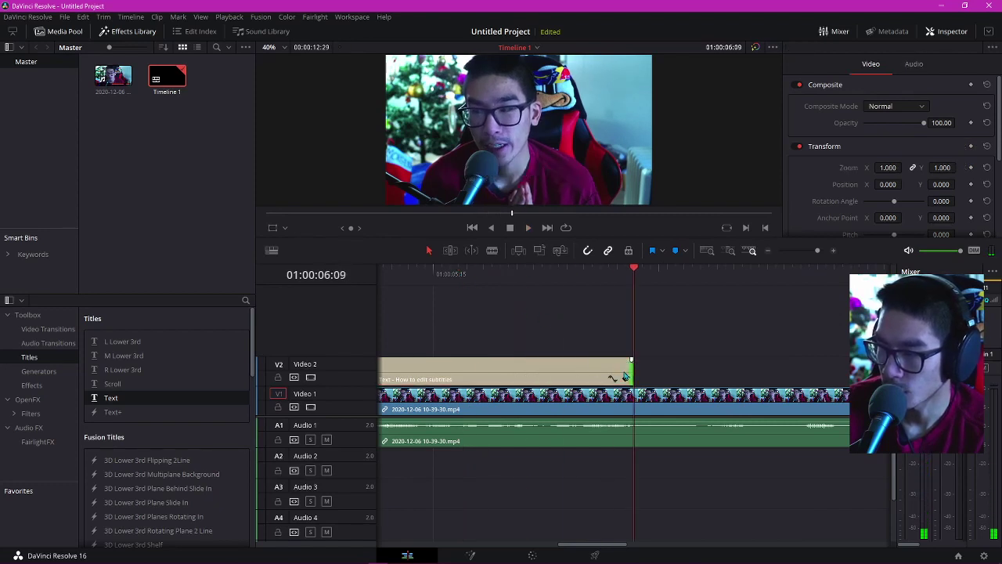
pyautogui.hotkey('ctrl', '-')
# - Duplicate the title clip further right along Video 2
pyautogui.click(655, 274)
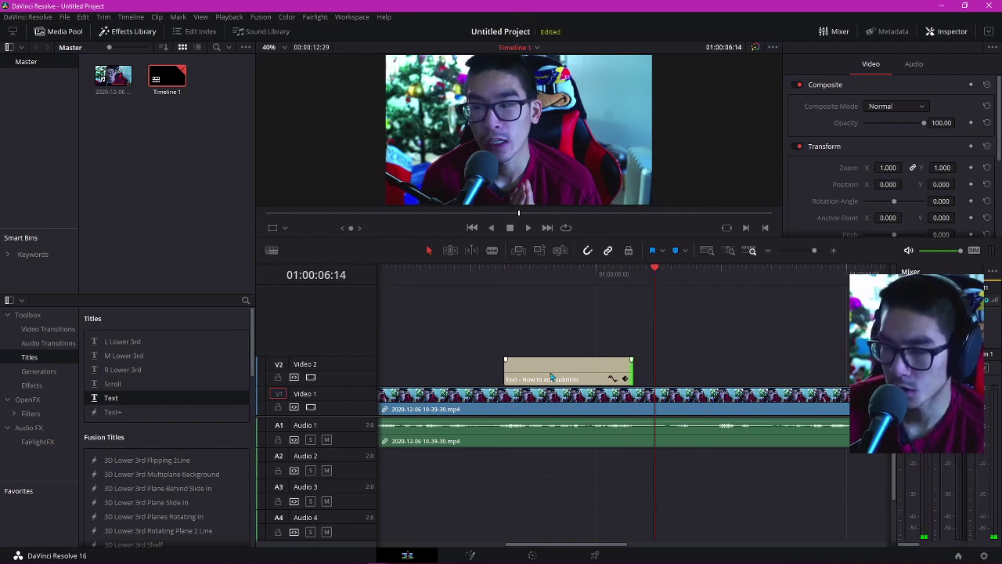
pyautogui.click(550, 277)
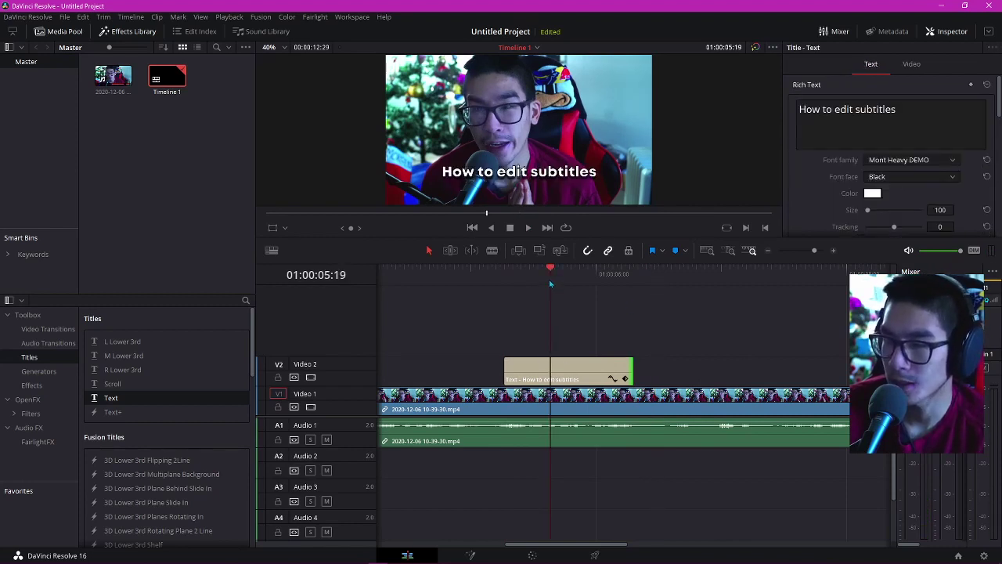
pyautogui.click(572, 379)
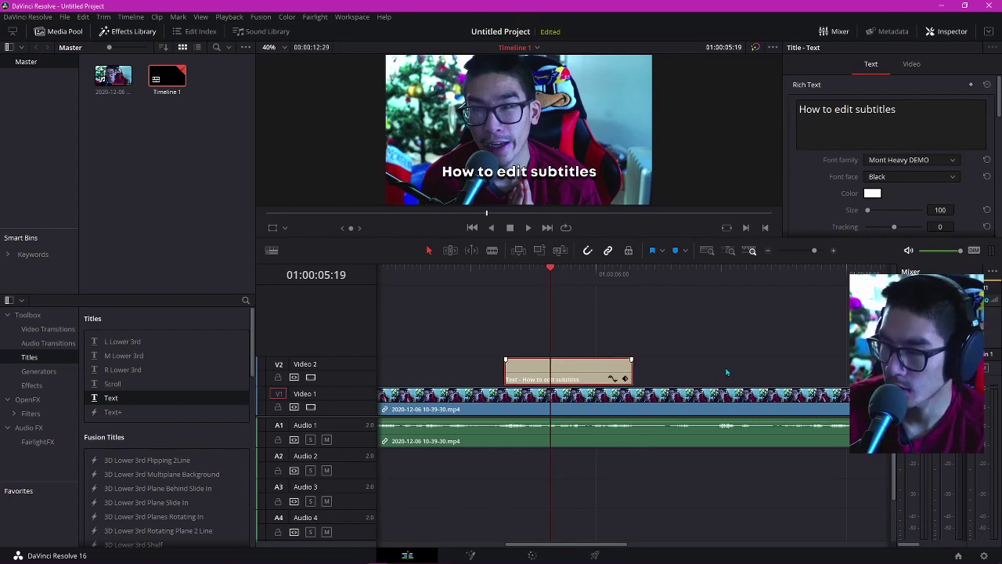
pyautogui.moveTo(573, 376); pyautogui.dragTo(732, 372)
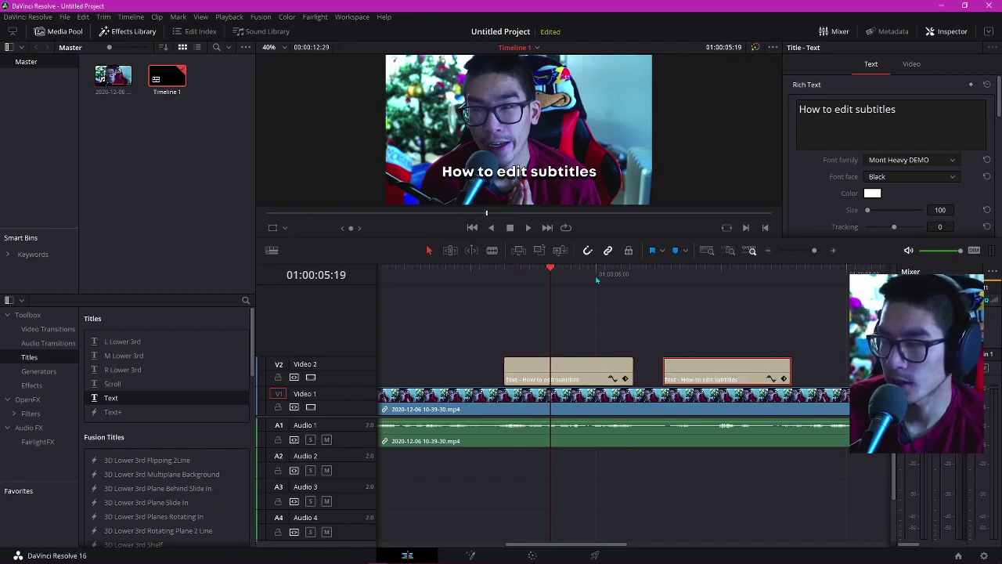
# - Change the copied subtitle's text to 'like'
pyautogui.click(527, 227)
pyautogui.click(525, 276)
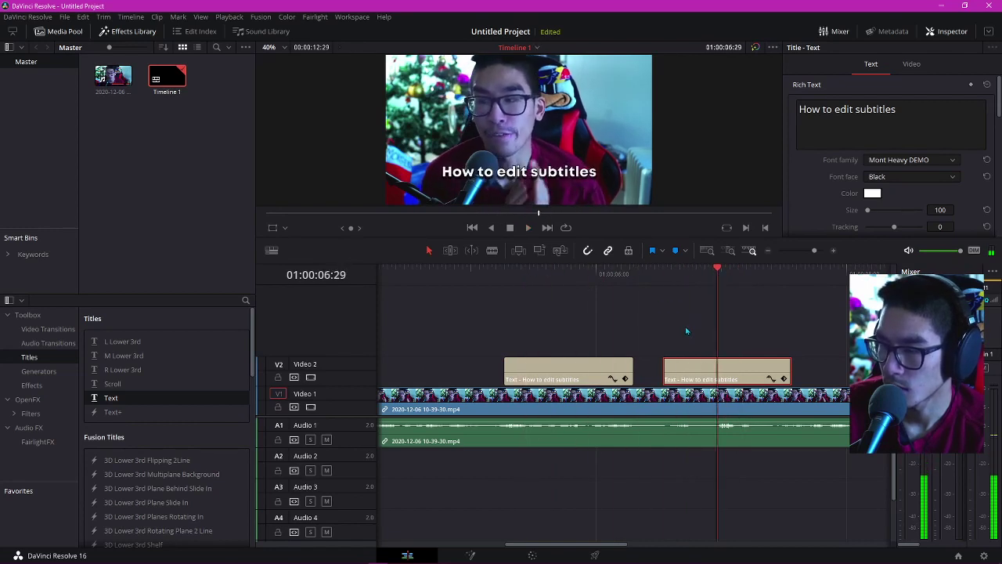
pyautogui.doubleClick(693, 372)
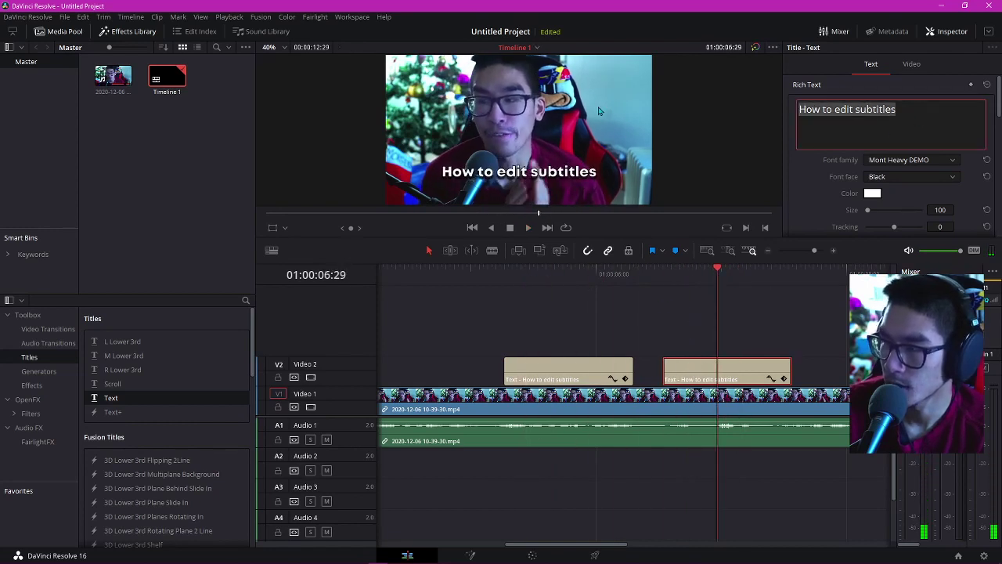
pyautogui.write('like')
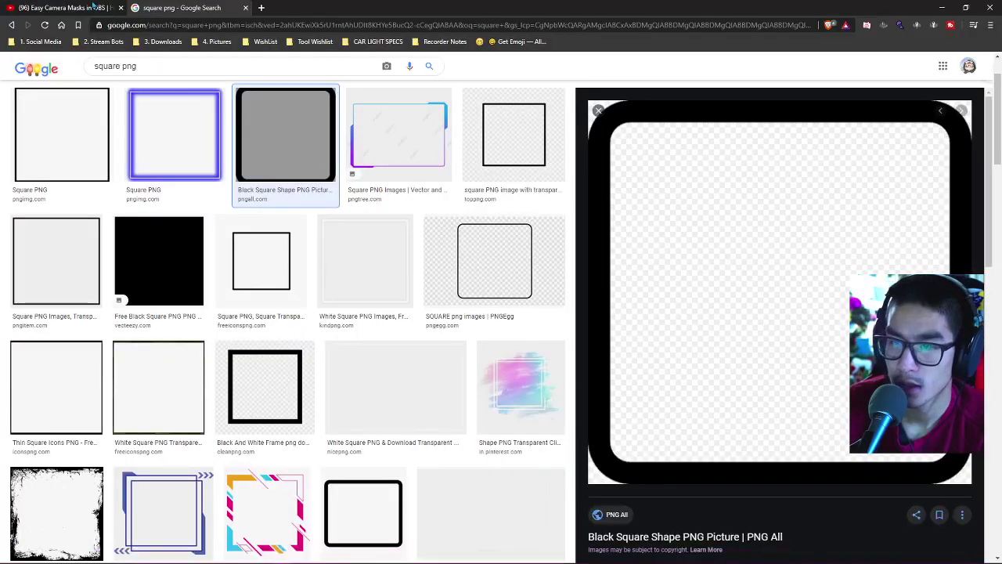
pyautogui.click(92, 7)
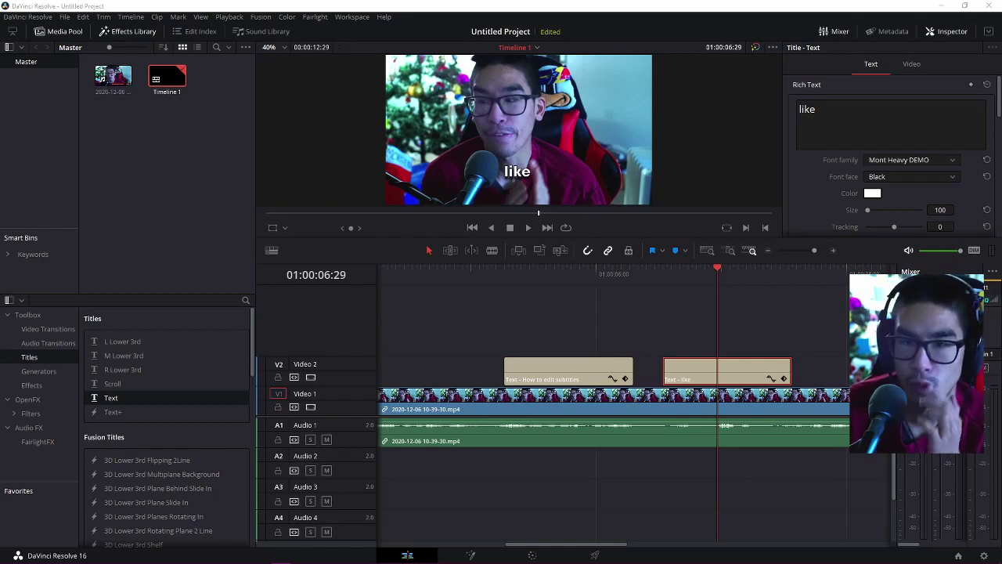
# - Add 'Fitz & Sovietwomble' after 'like' in the subtitle, fixing typos along the way
pyautogui.click(863, 119)
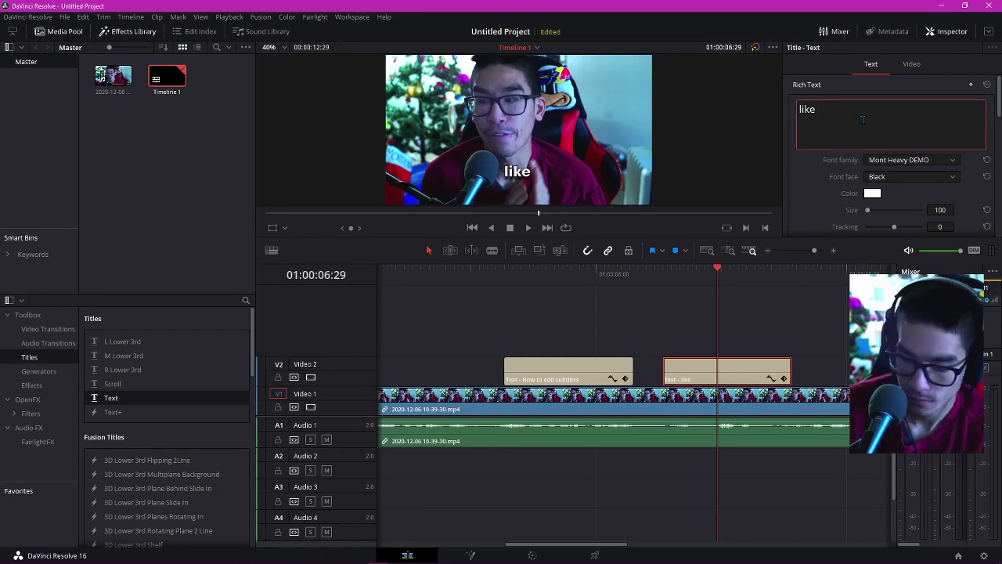
pyautogui.write('Fitz')
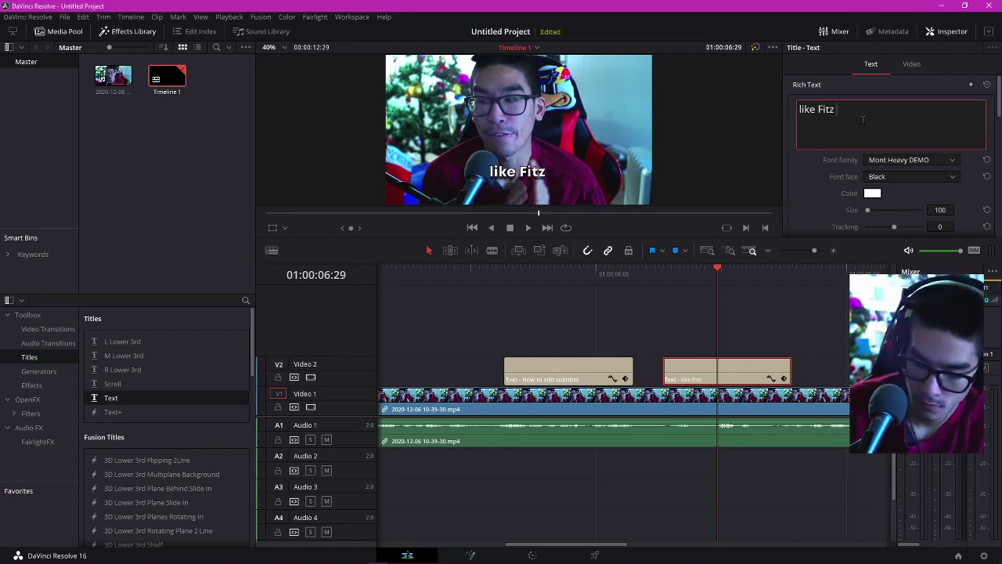
pyautogui.write(' & W')
pyautogui.press('BackSpace')
pyautogui.write('S')
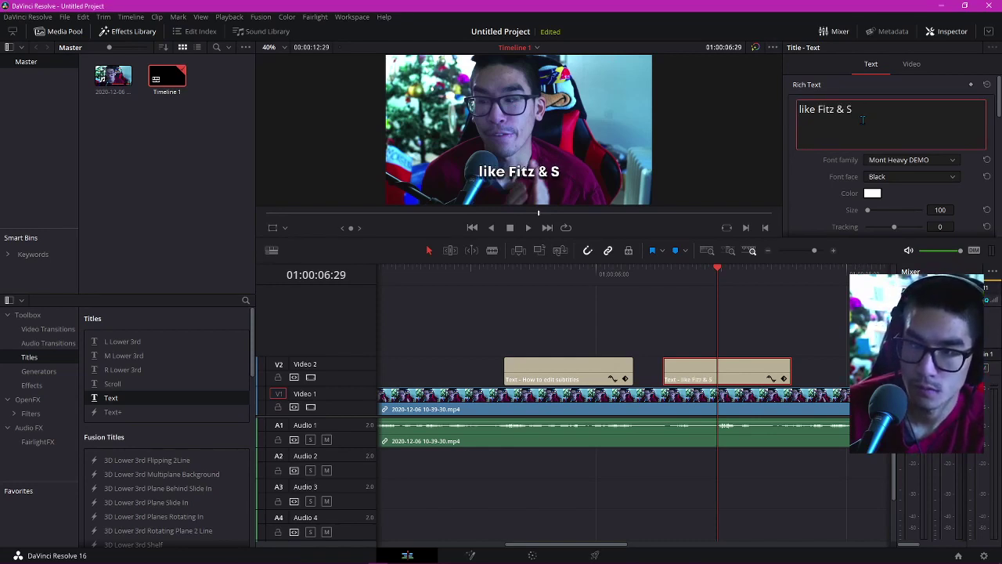
pyautogui.write('vietwo,')
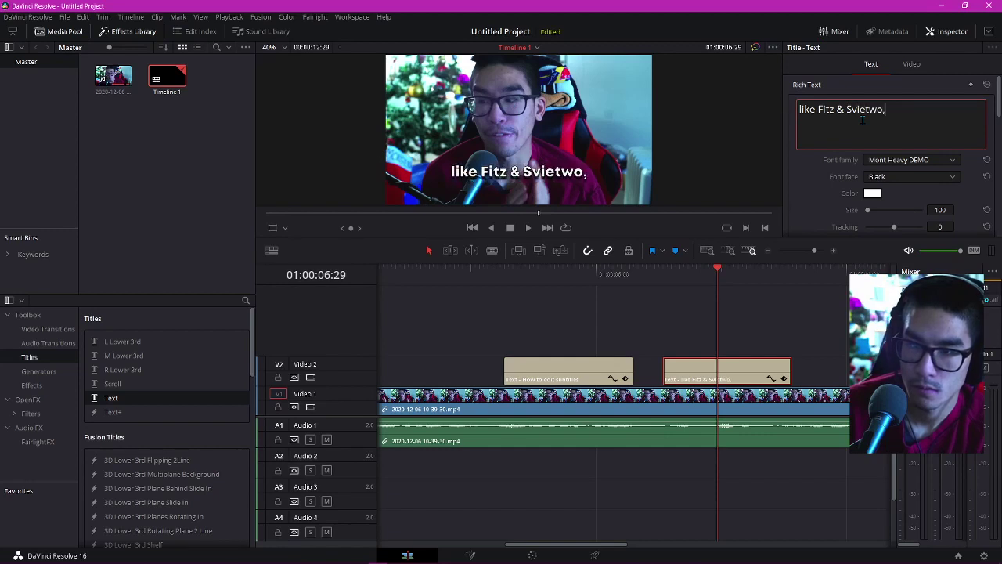
pyautogui.press('BackSpace')
pyautogui.press('BackSpace')
pyautogui.press('BackSpace')
pyautogui.press('BackSpace')
pyautogui.press('BackSpace')
pyautogui.press('BackSpace')
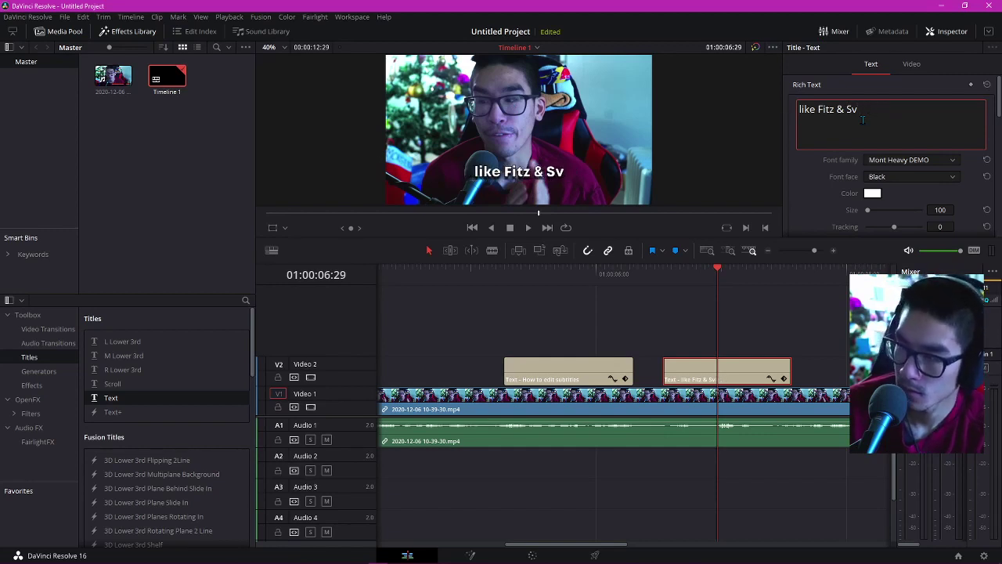
pyautogui.press('BackSpace')
pyautogui.write('o')
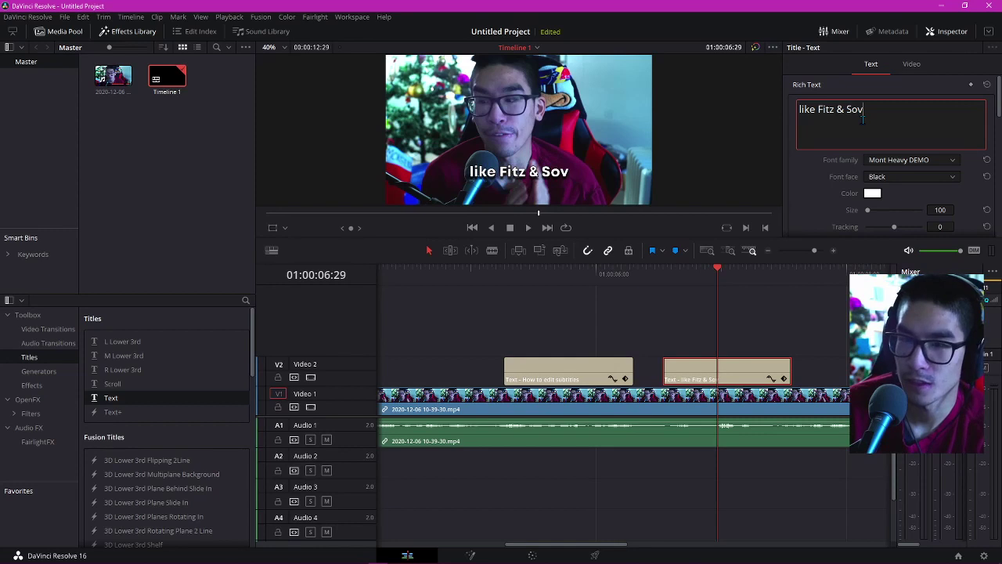
pyautogui.write('iet')
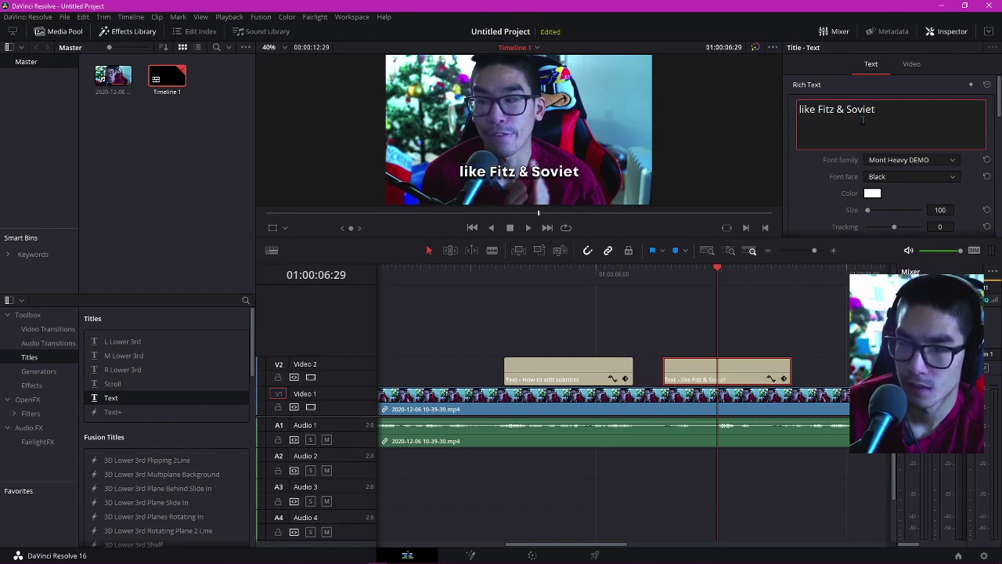
pyautogui.write('womble')
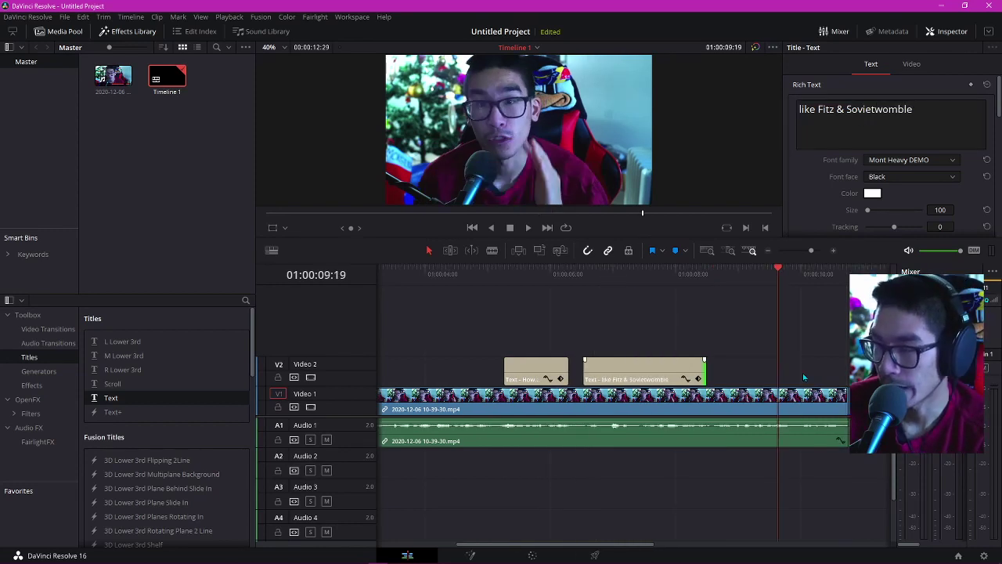
# - Paste another subtitle copy along V2 and zoom the timeline out to show all clips
pyautogui.hotkey('ctrl', 'v')
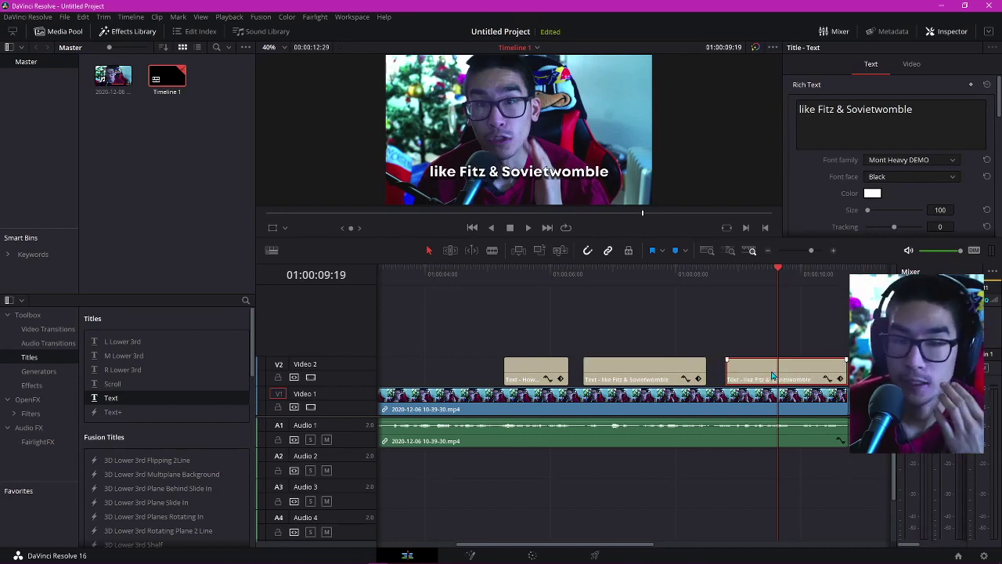
pyautogui.click(480, 275)
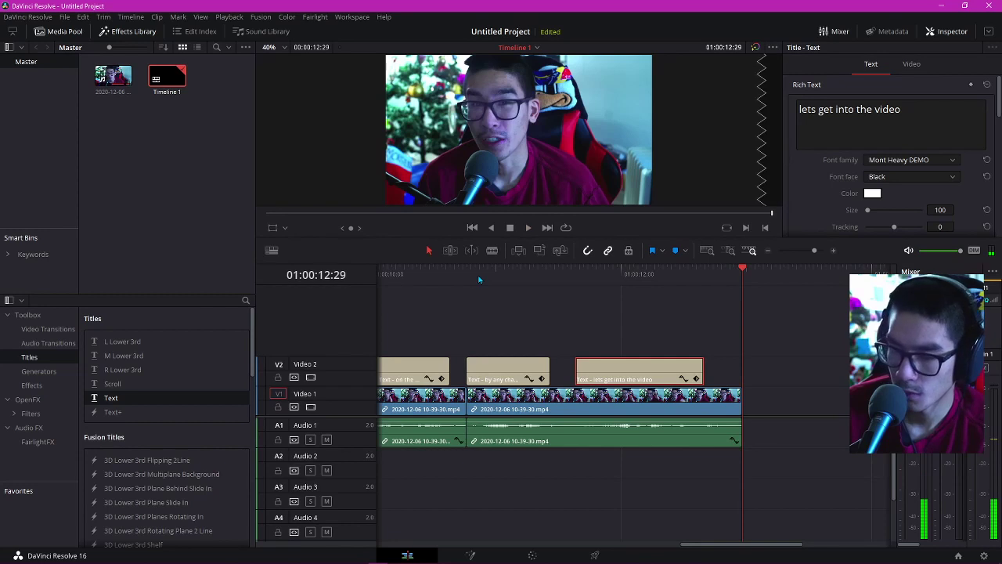
pyautogui.hotkey('ctrl', '-')
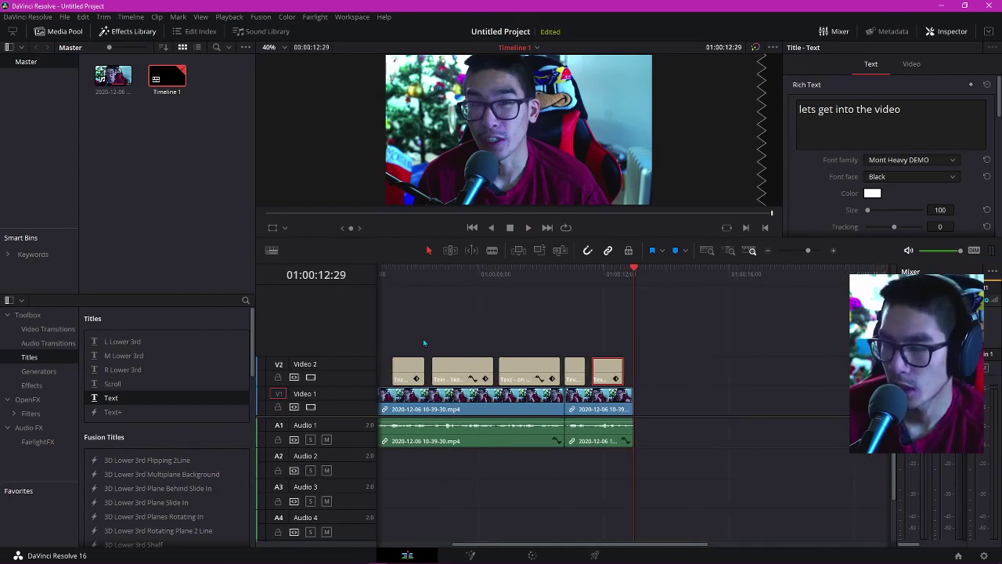
pyautogui.click(393, 273)
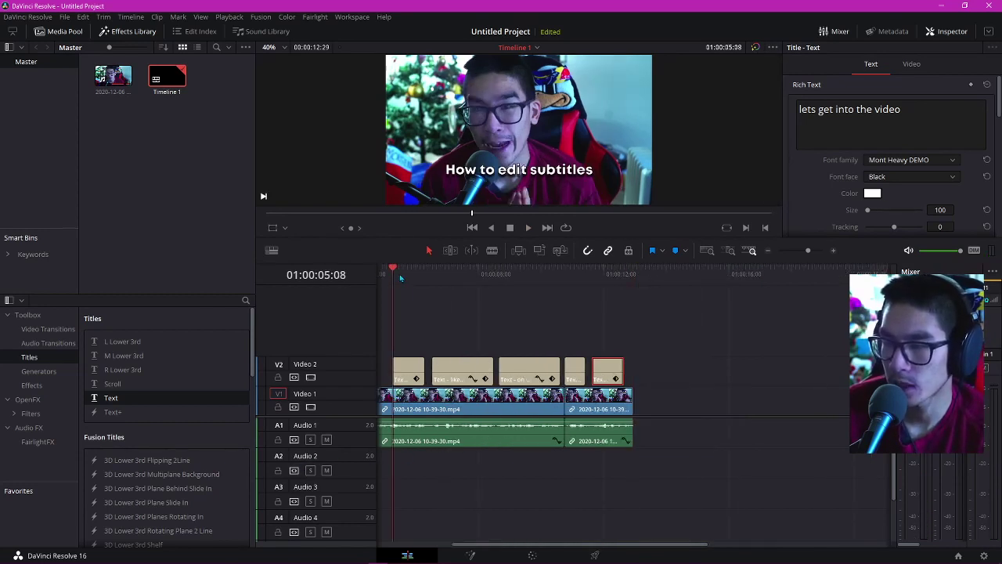
pyautogui.hotkey('ctrl', '=')
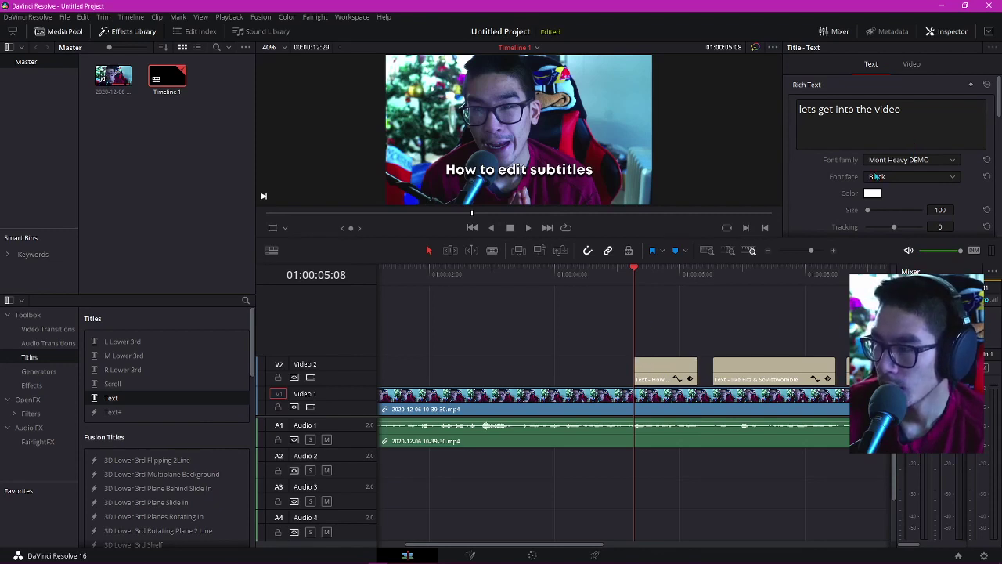
pyautogui.scroll(-1, 908, 185)
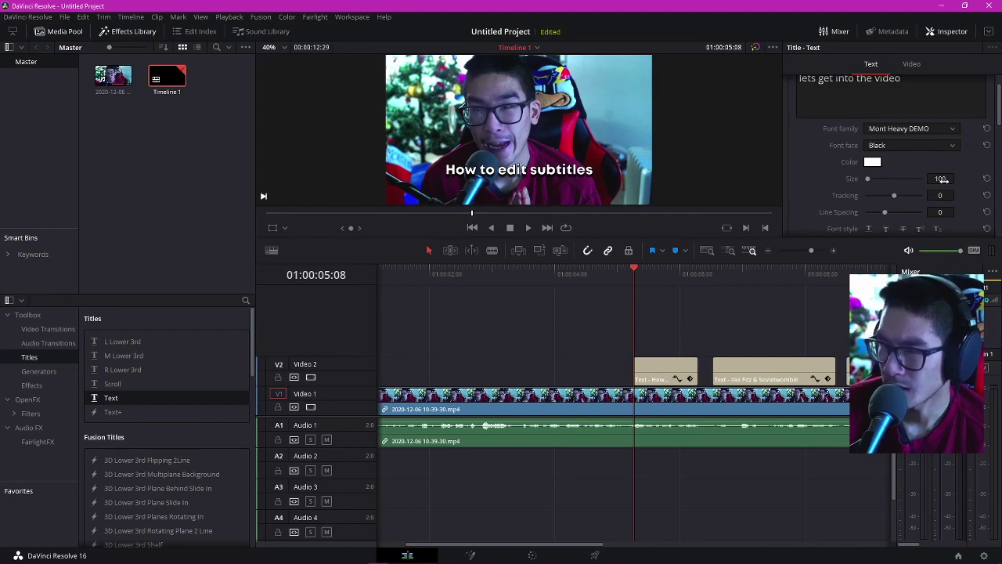
pyautogui.scroll(-6, 941, 179)
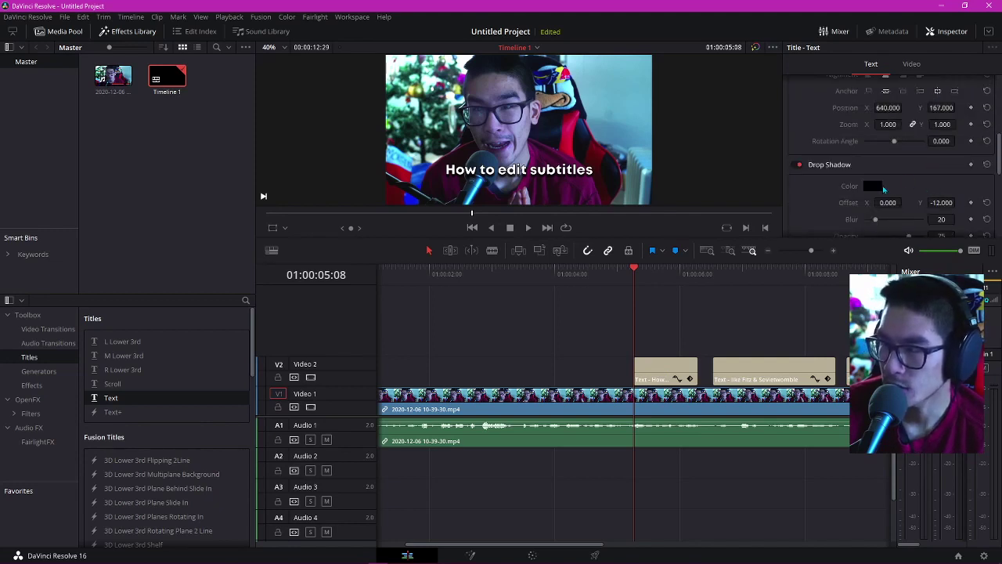
pyautogui.scroll(-2, 956, 167)
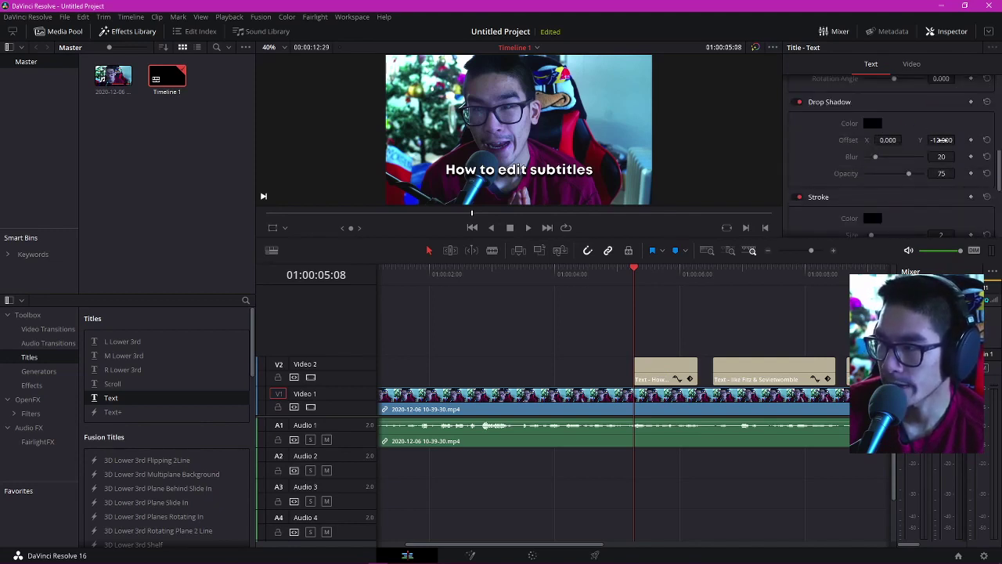
pyautogui.scroll(-2, 948, 141)
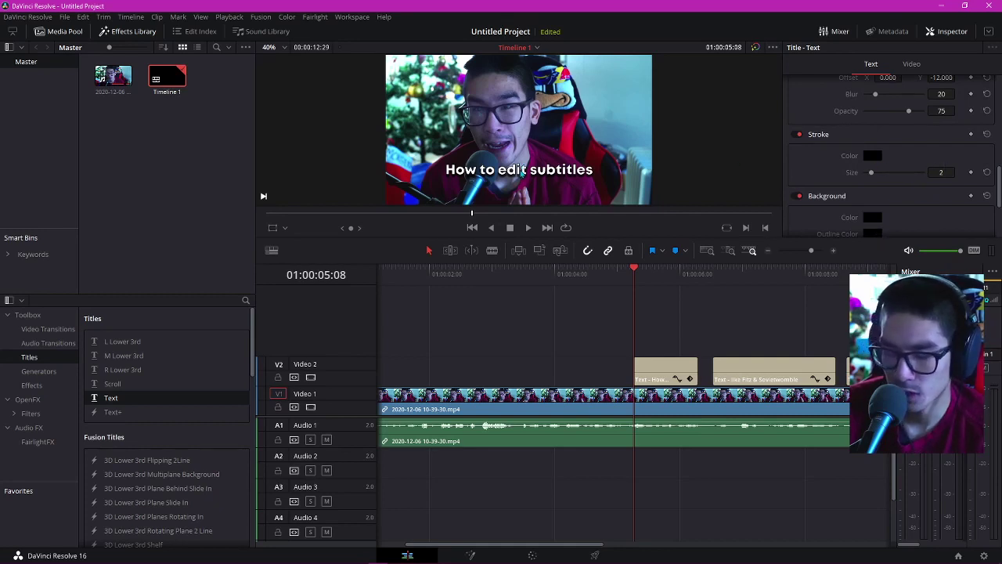
pyautogui.scroll(1, 618, 174)
pyautogui.scroll(-2, 618, 174)
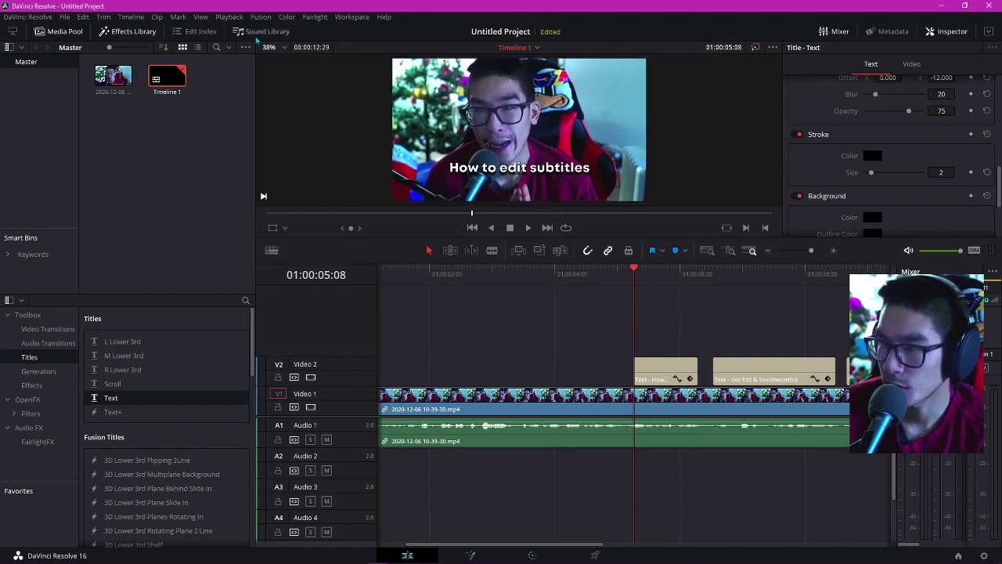
# - Fit the preview to the viewer and show the title's Composite and Transform settings
pyautogui.click(278, 49)
pyautogui.click(271, 61)
pyautogui.click(911, 64)
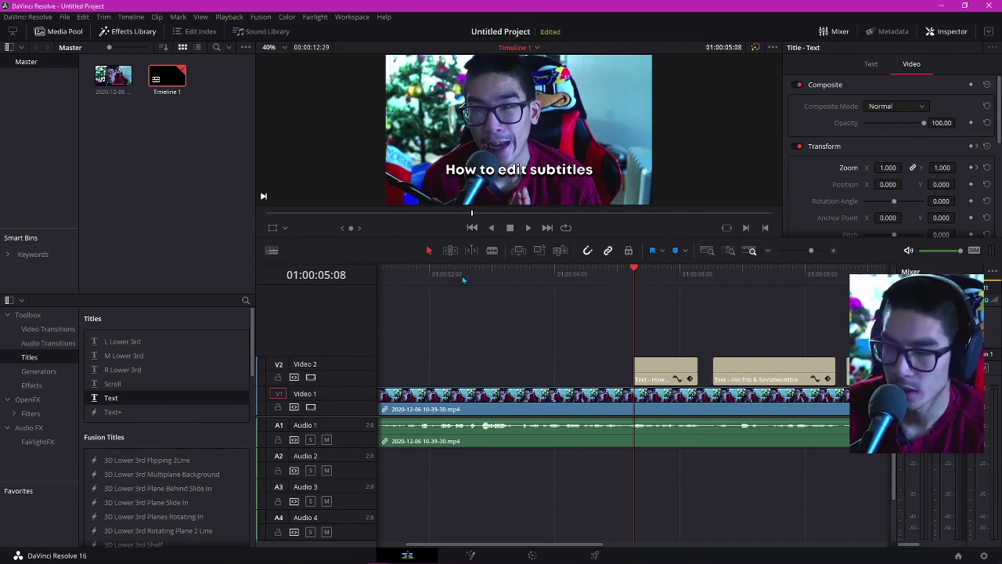
# - Play the edited video in full-screen cinema view to review the subtitles
pyautogui.hotkey('ctrl', 'f')
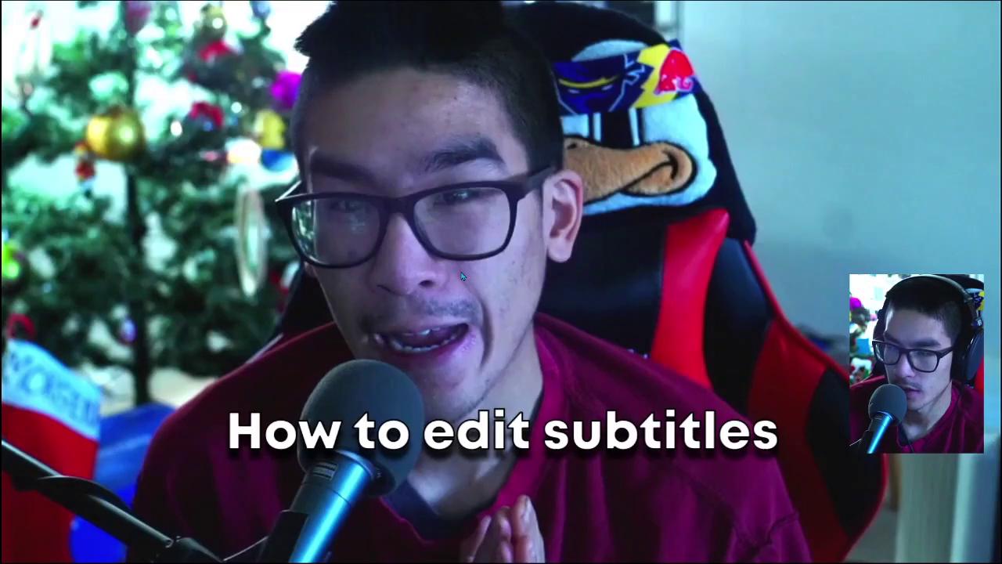
pyautogui.press('space')
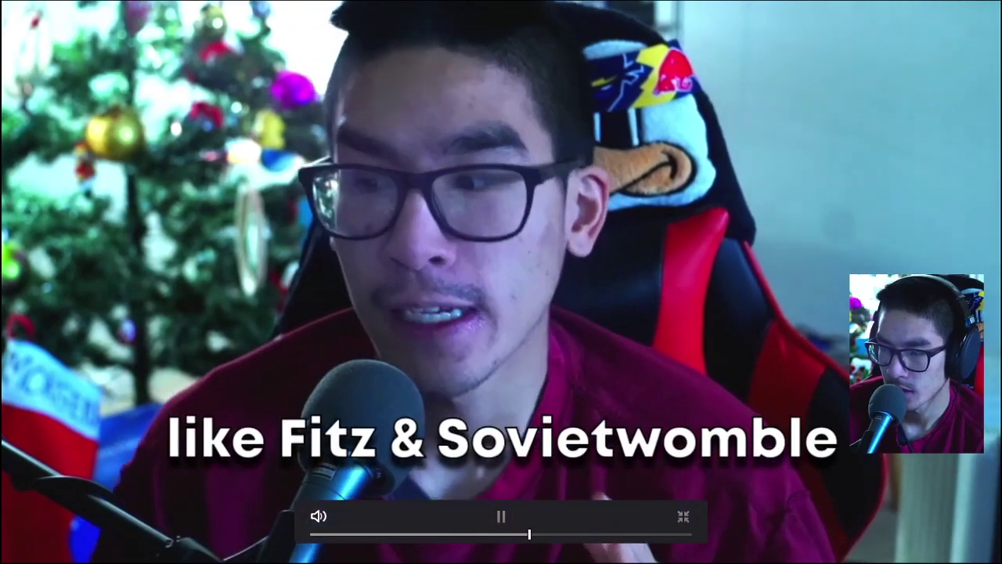